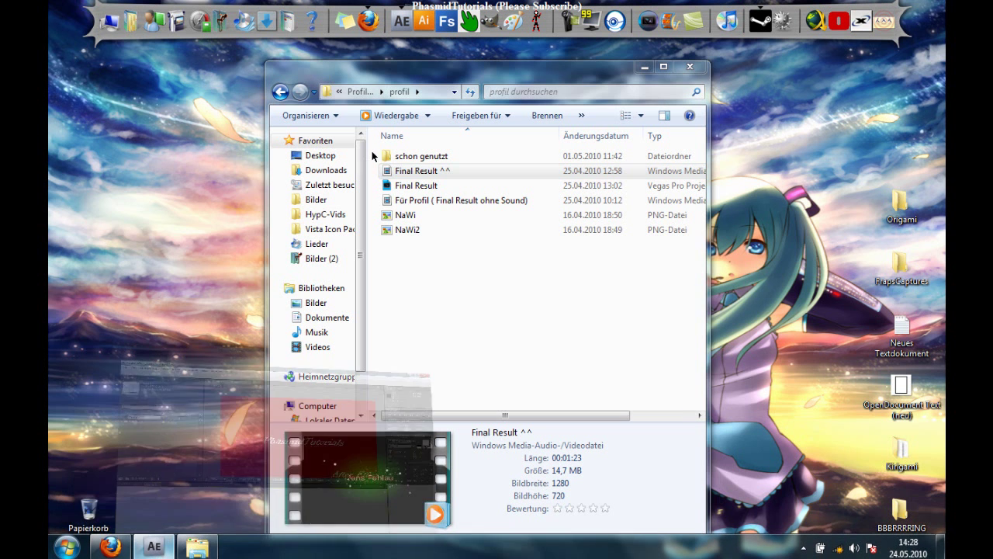
# - Bring the After Effects window to the front from Explorer
pyautogui.click(153, 465)
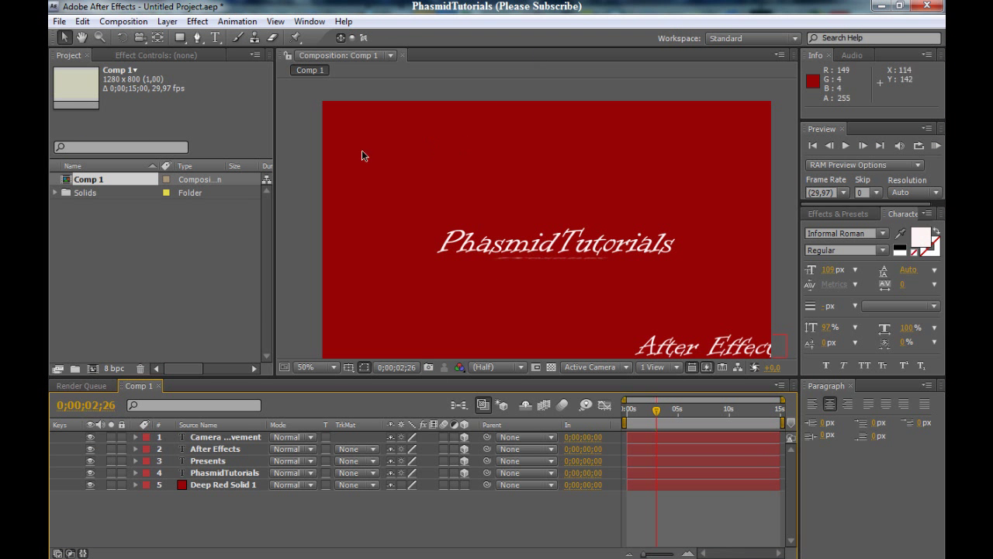
# - Zoom the viewer out and select the Camera Movement text layer
pyautogui.press(',')
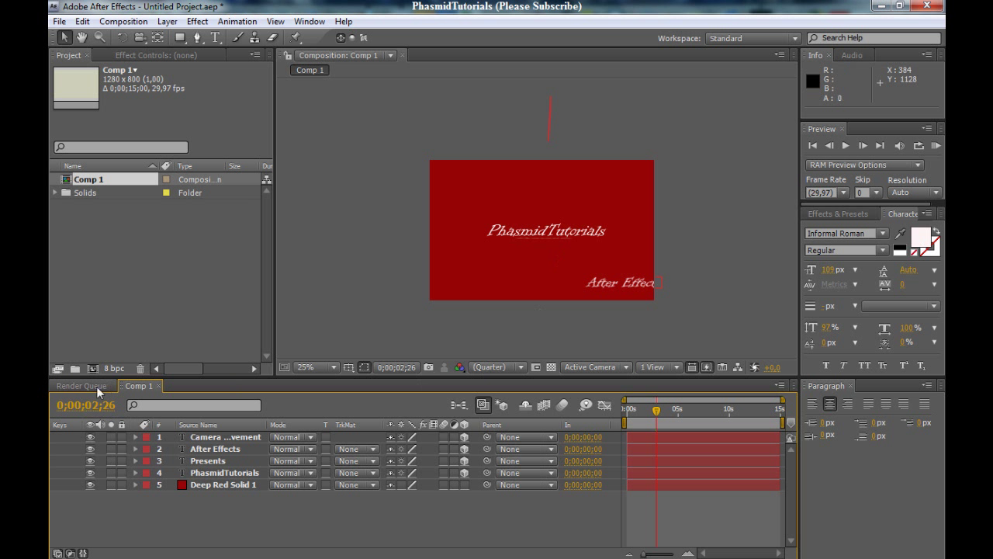
pyautogui.click(205, 438)
pyautogui.click(208, 450)
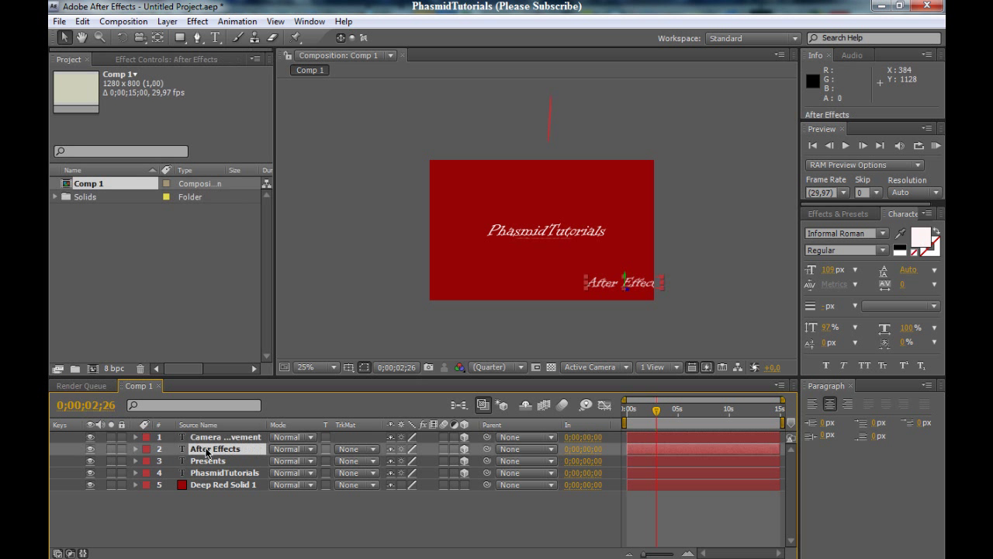
pyautogui.click(205, 474)
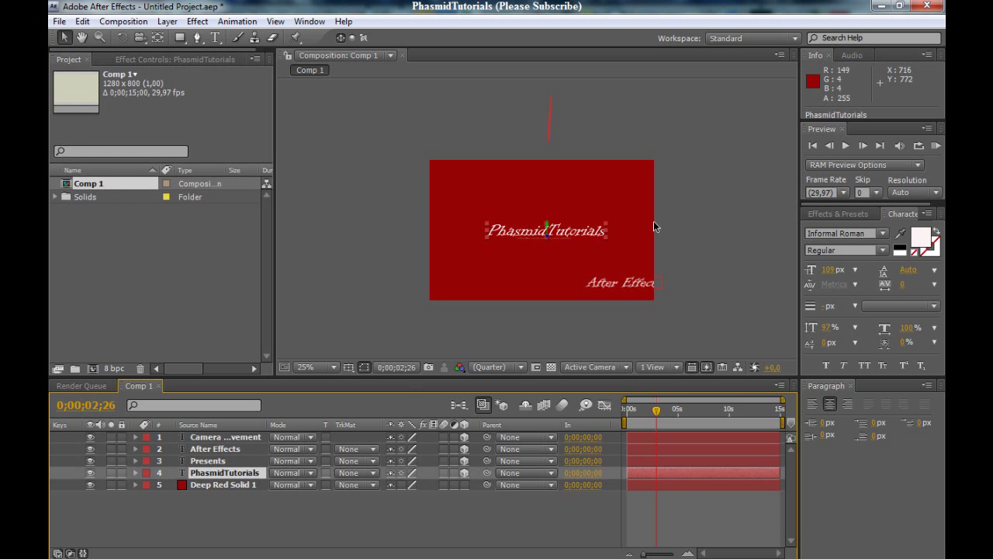
pyautogui.click(248, 438)
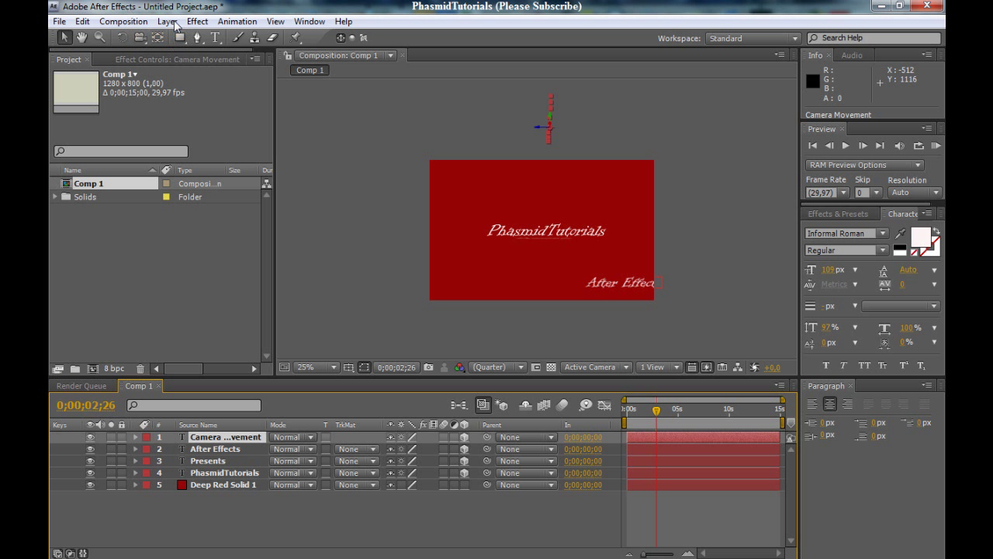
# - Add Camera 1 with default settings and a Null 3 object above the text layers
pyautogui.click(167, 21)
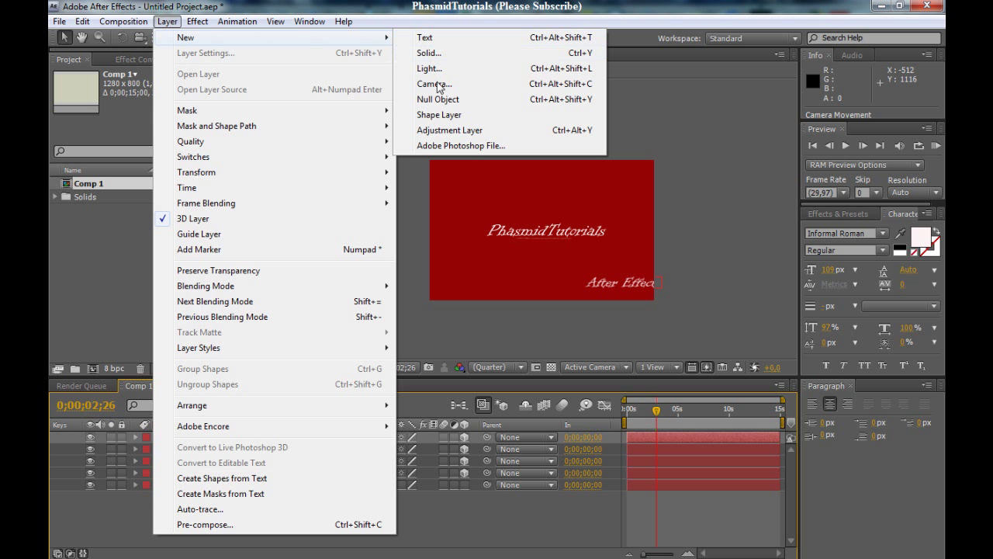
pyautogui.moveTo(187, 38)
pyautogui.click(422, 77)
pyautogui.click(627, 438)
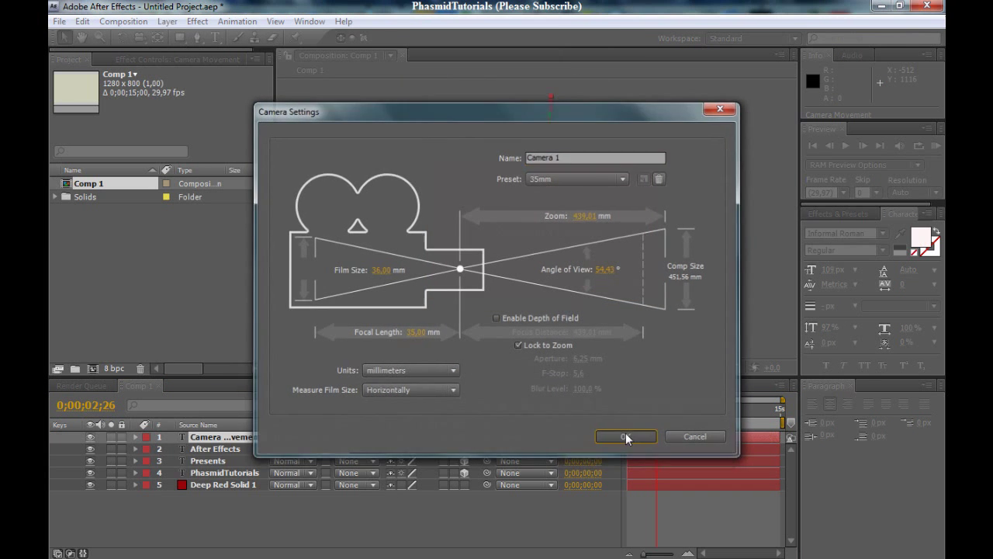
pyautogui.click(179, 22)
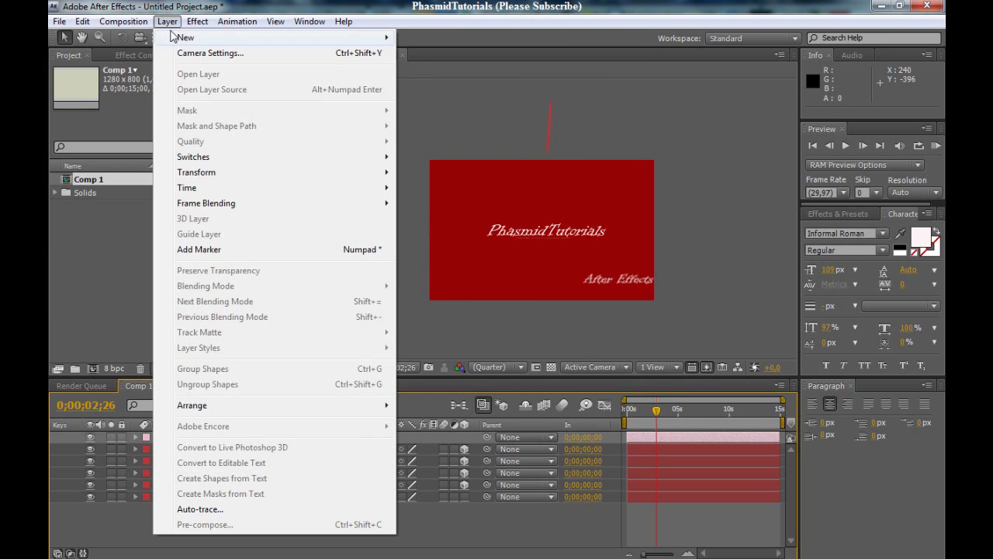
pyautogui.moveTo(186, 37)
pyautogui.click(458, 99)
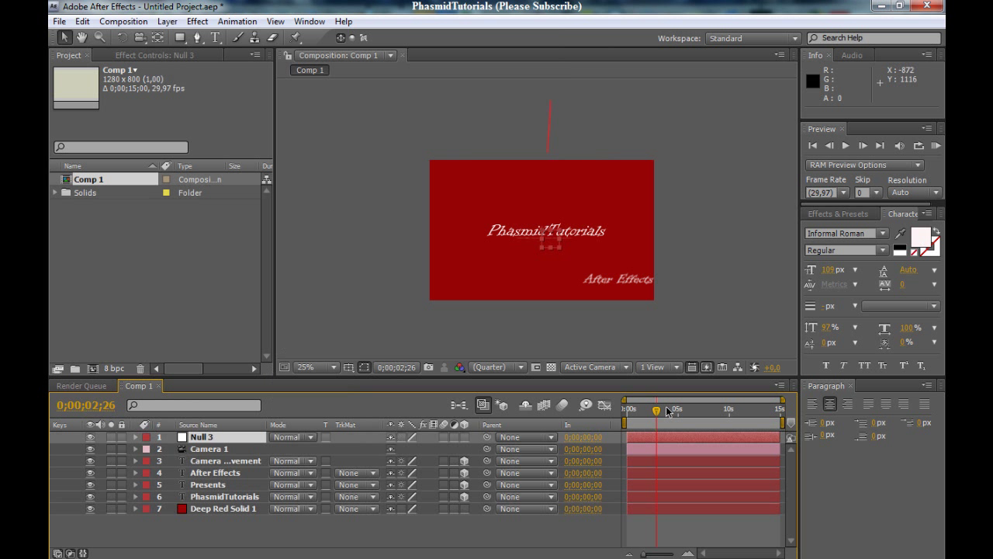
# - Parent Camera 1 to Null 3 and make Null 3 a 3D layer
pyautogui.moveTo(487, 449); pyautogui.dragTo(209, 439)
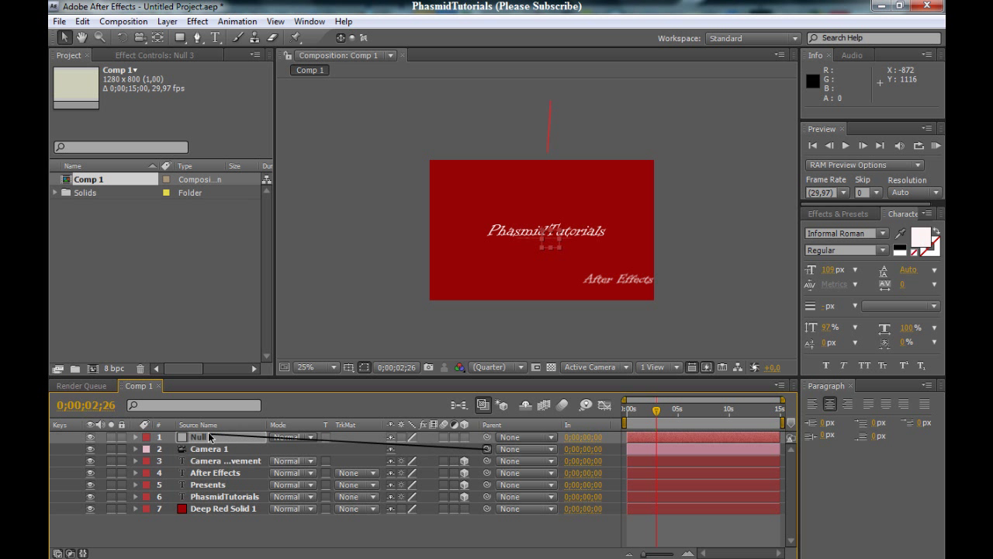
pyautogui.moveTo(209, 438); pyautogui.dragTo(209, 438)
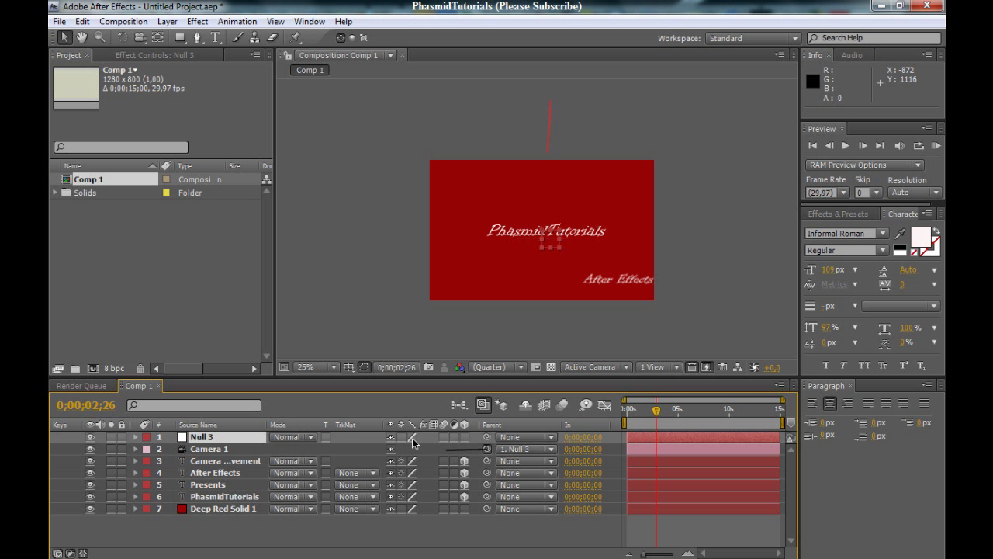
pyautogui.press('.')
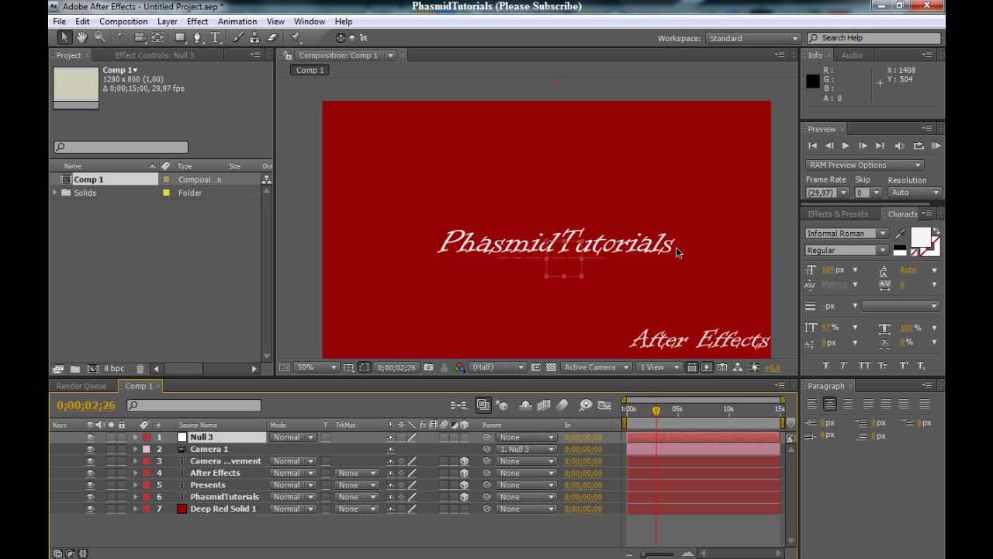
pyautogui.click(465, 437)
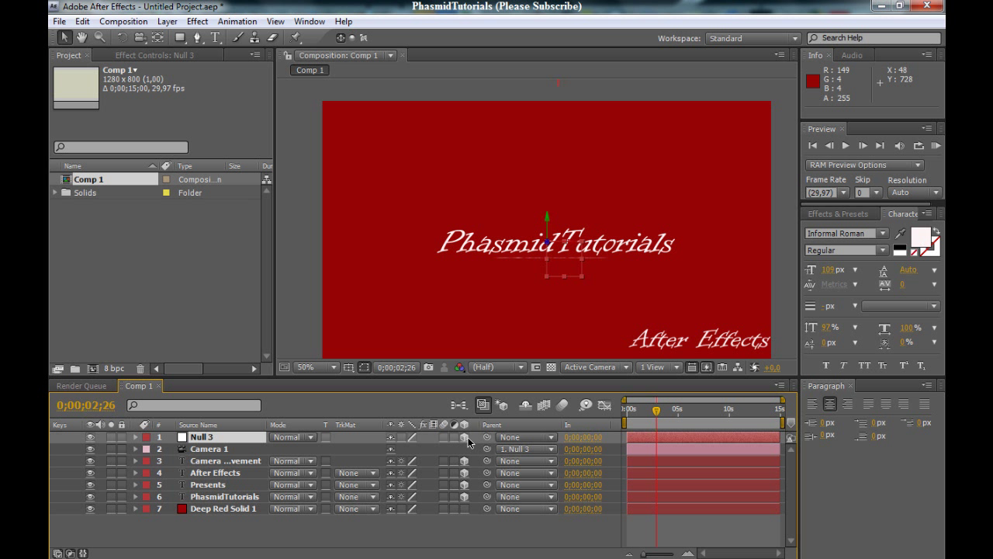
# - Drag Null 3 along X in the viewer so the text slides out of view
pyautogui.click(571, 247)
pyautogui.moveTo(571, 246); pyautogui.dragTo(804, 243)
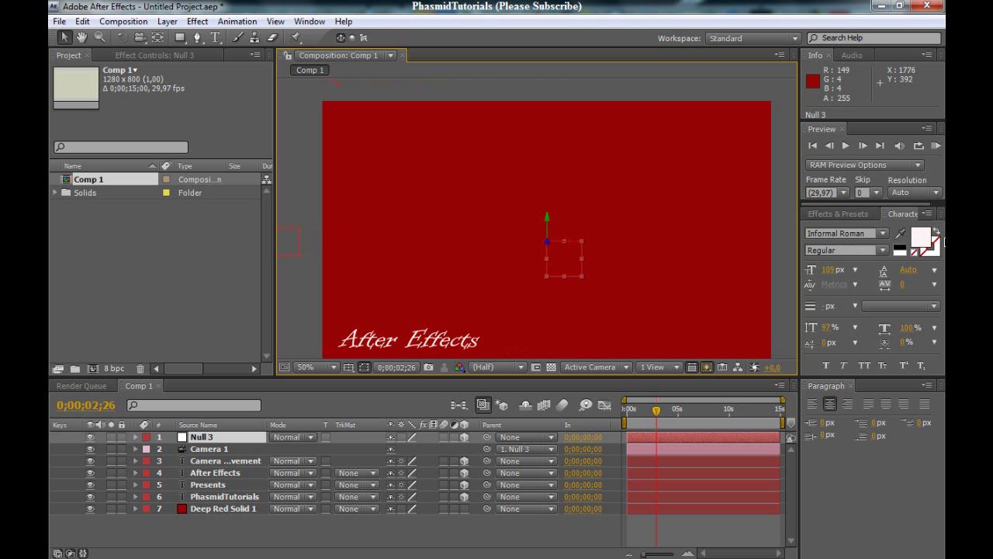
pyautogui.moveTo(804, 243)
pyautogui.mouseDown()
pyautogui.moveTo(381, 285)
pyautogui.moveTo(730, 278)
pyautogui.moveTo(283, 274)
pyautogui.moveTo(698, 280)
pyautogui.moveTo(489, 278)
pyautogui.moveTo(597, 264)
pyautogui.mouseUp()
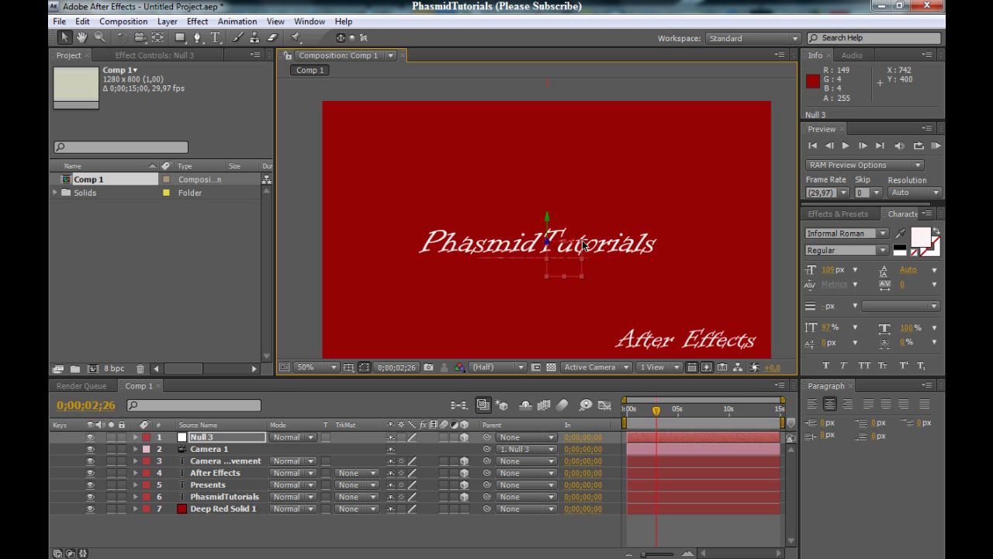
pyautogui.moveTo(578, 243); pyautogui.dragTo(766, 240)
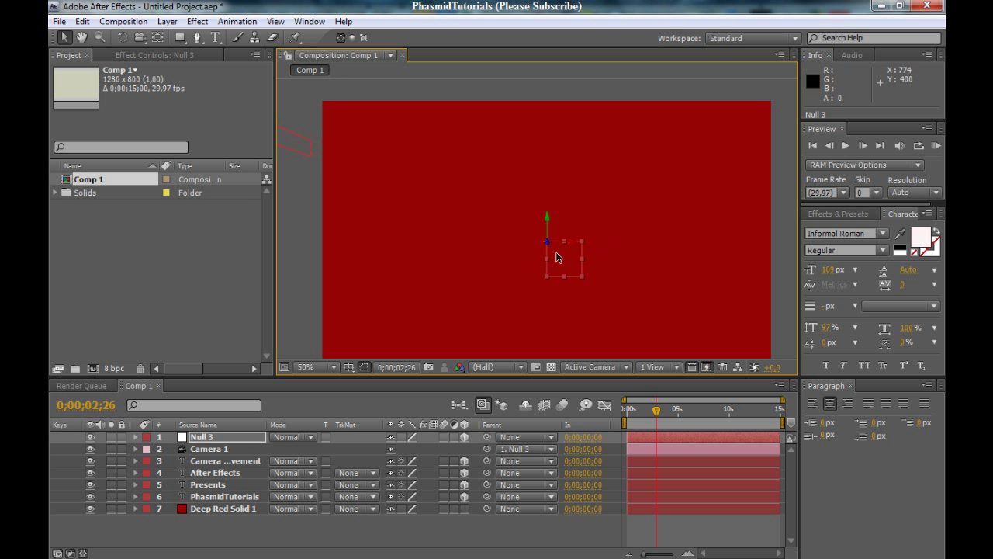
# - Set a Position keyframe on Null 3 at 0s
pyautogui.click(219, 438)
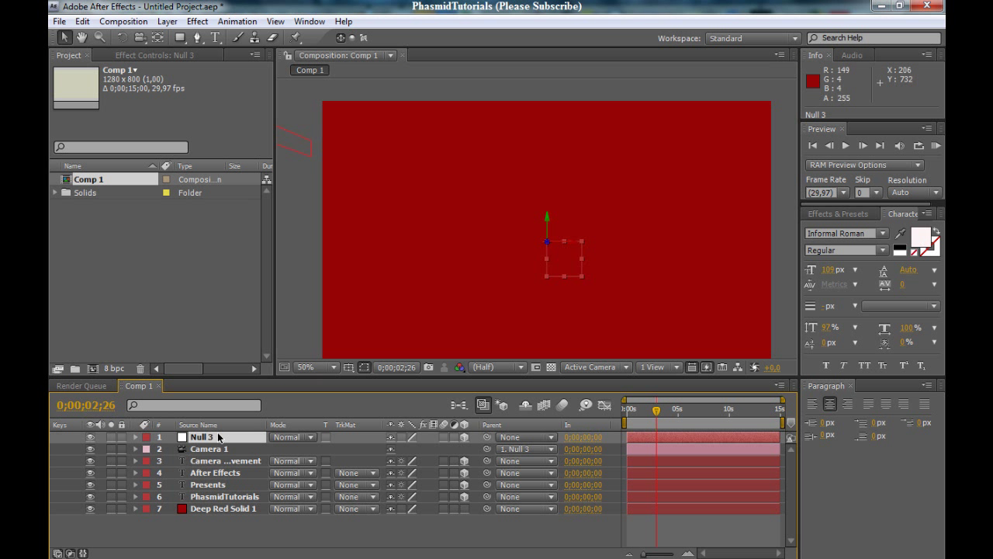
pyautogui.press('p')
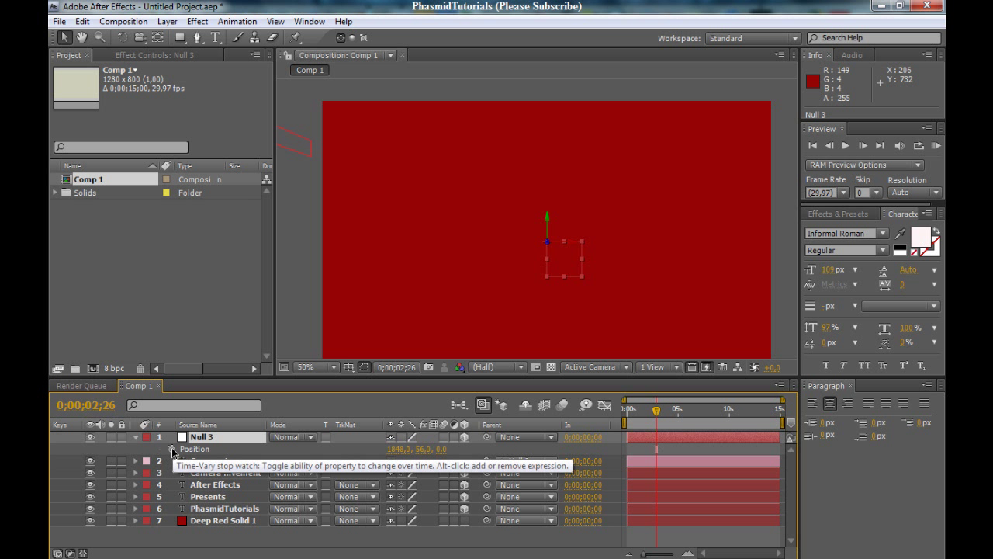
pyautogui.moveTo(658, 413); pyautogui.dragTo(625, 415)
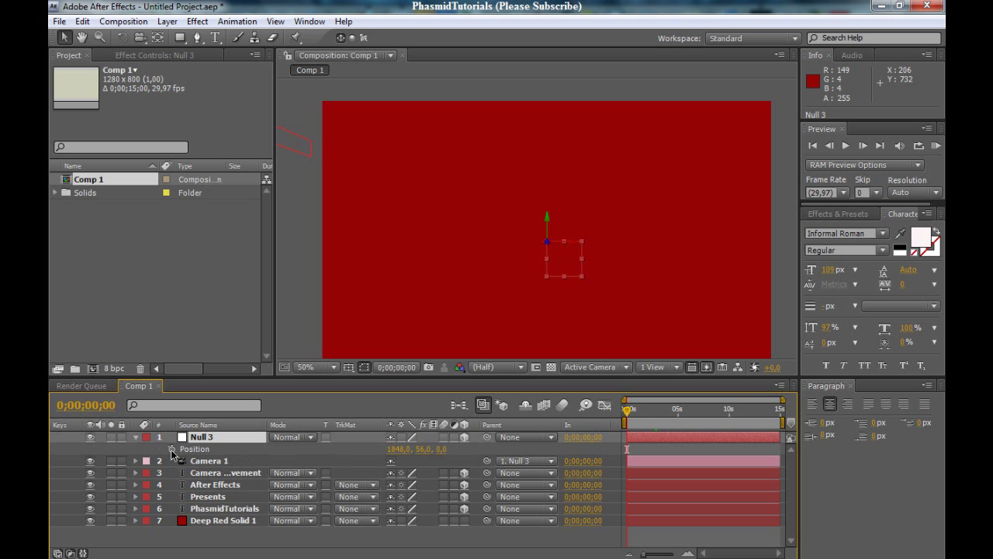
pyautogui.click(171, 449)
# - At 1;11, move Null 3 to X 700 and lower it so PhasmidTutorials appears
pyautogui.moveTo(631, 417); pyautogui.dragTo(641, 413)
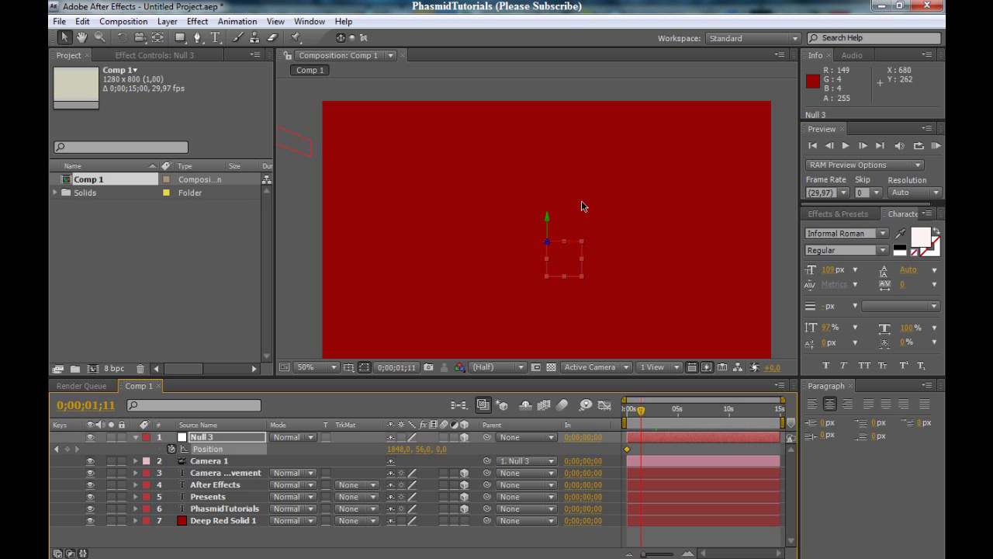
pyautogui.moveTo(566, 246); pyautogui.dragTo(142, 214)
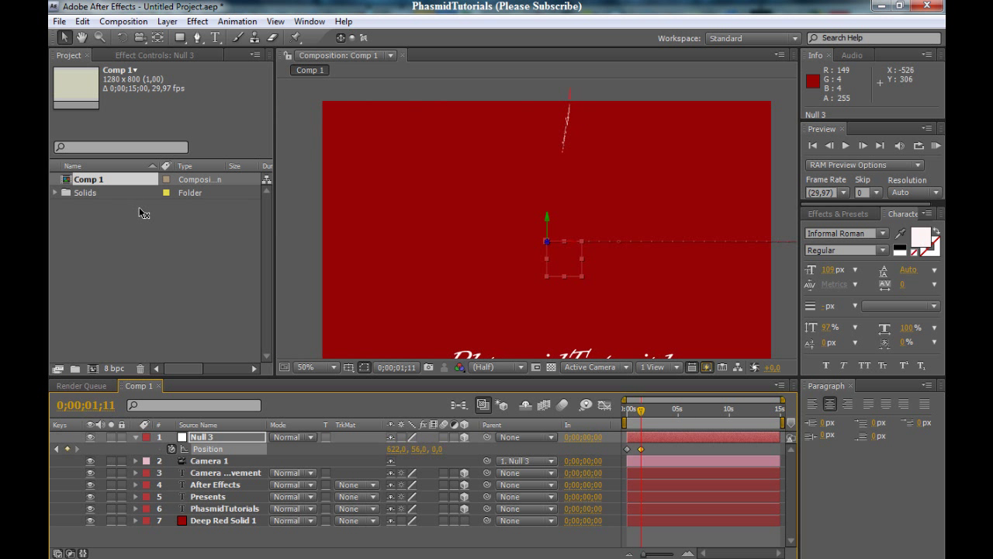
pyautogui.moveTo(142, 214); pyautogui.dragTo(172, 210)
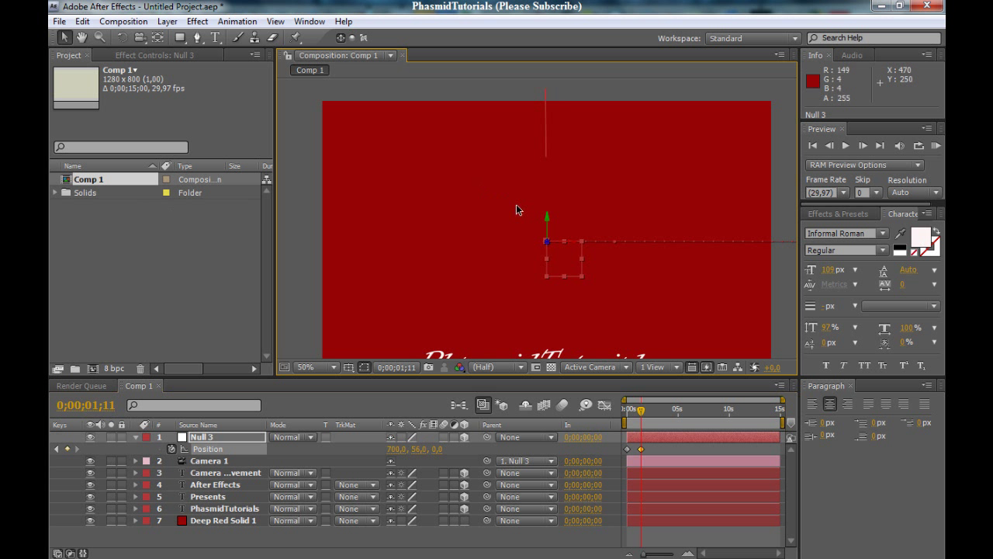
pyautogui.moveTo(546, 219)
pyautogui.mouseDown()
pyautogui.moveTo(549, 284)
pyautogui.moveTo(537, 315)
pyautogui.moveTo(536, 302)
pyautogui.moveTo(556, 295)
pyautogui.mouseUp()
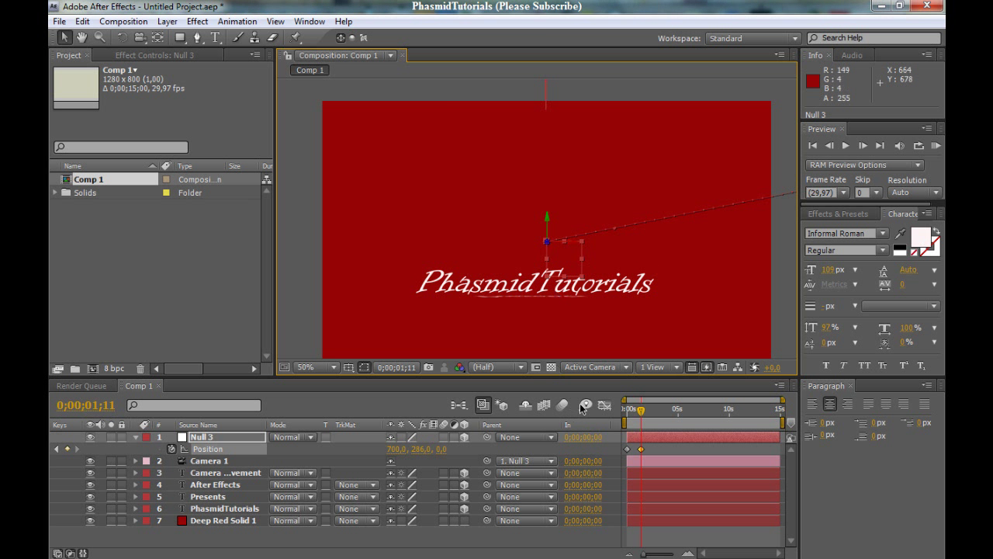
# - Preview the camera move from the start and scrub to confirm PhasmidTutorials appears
pyautogui.moveTo(641, 418); pyautogui.dragTo(594, 413)
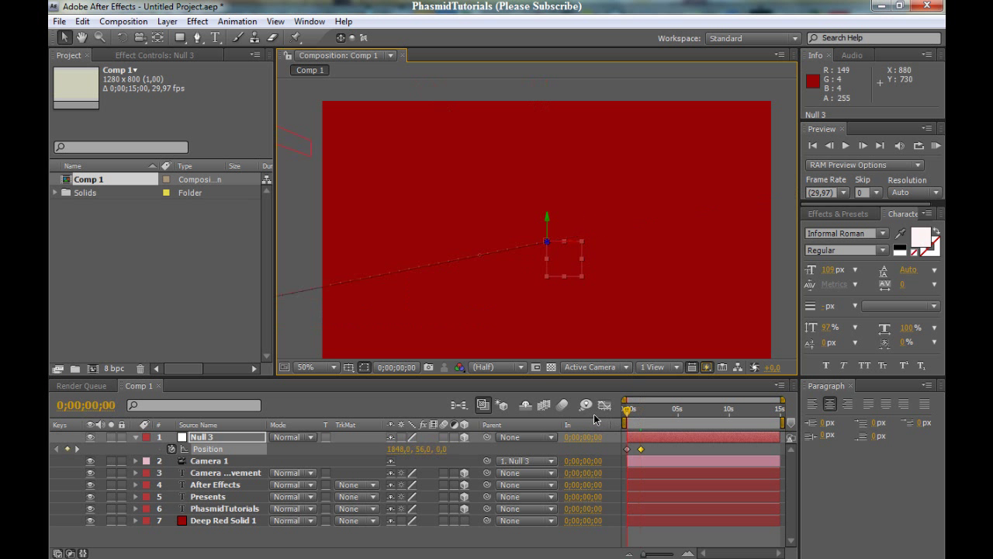
pyautogui.click(846, 145)
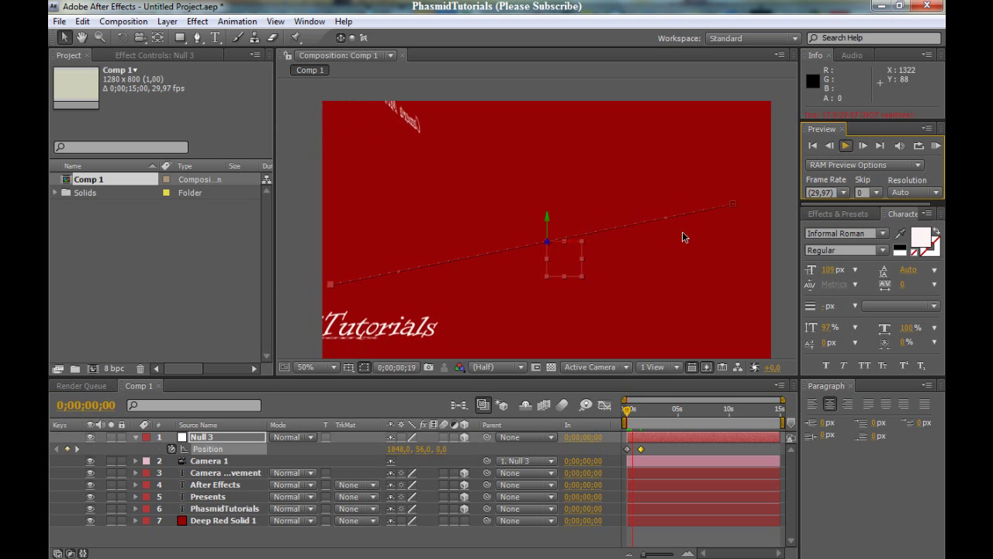
pyautogui.click(812, 146)
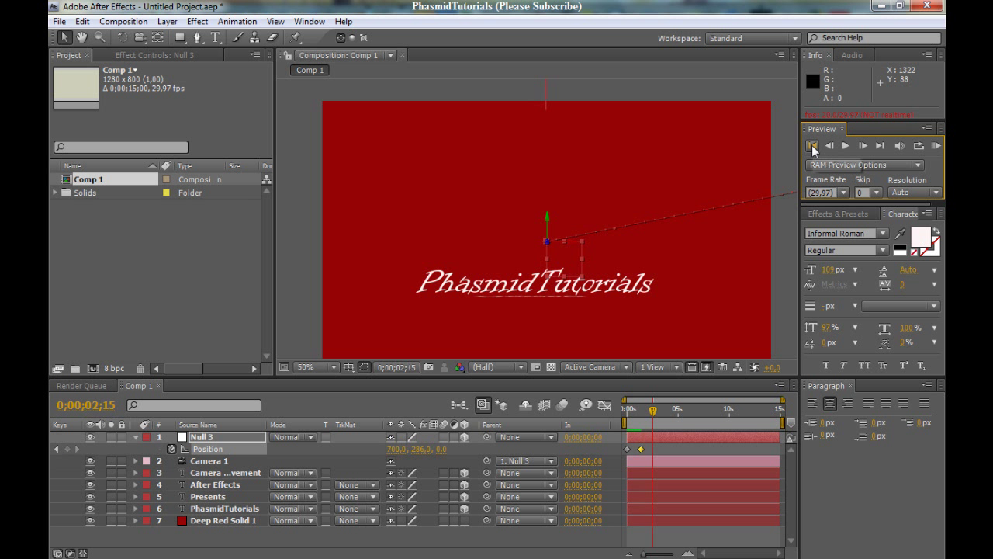
pyautogui.click(813, 146)
pyautogui.moveTo(628, 415); pyautogui.dragTo(651, 410)
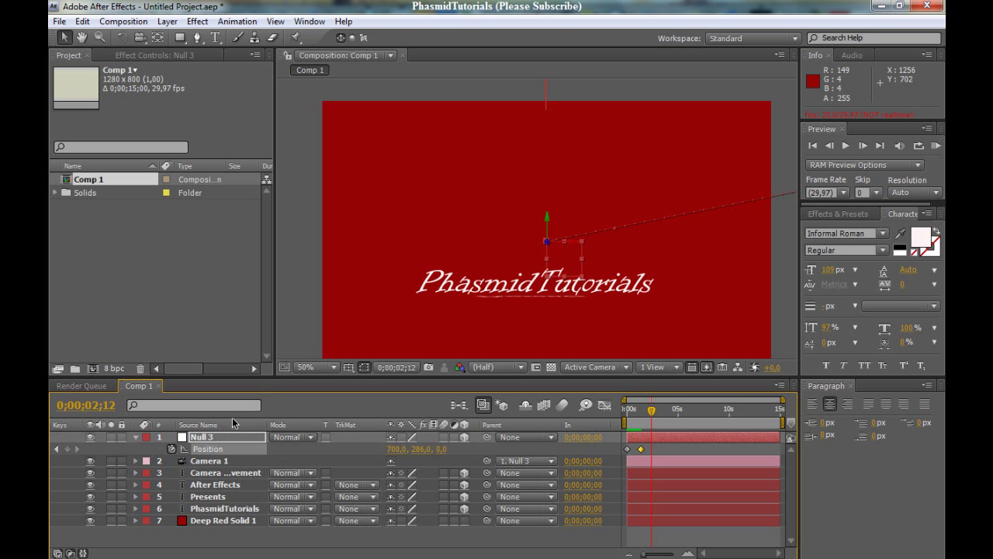
# - Keyframe Null 3's Orientation at 0s and rotate X to 89° at 0;00;03;09
pyautogui.click(204, 439)
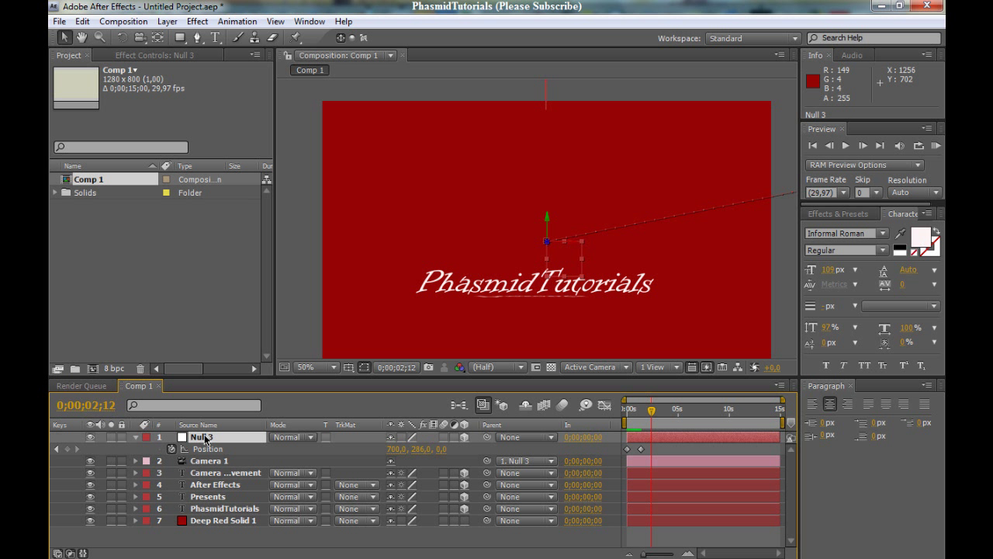
pyautogui.press('r')
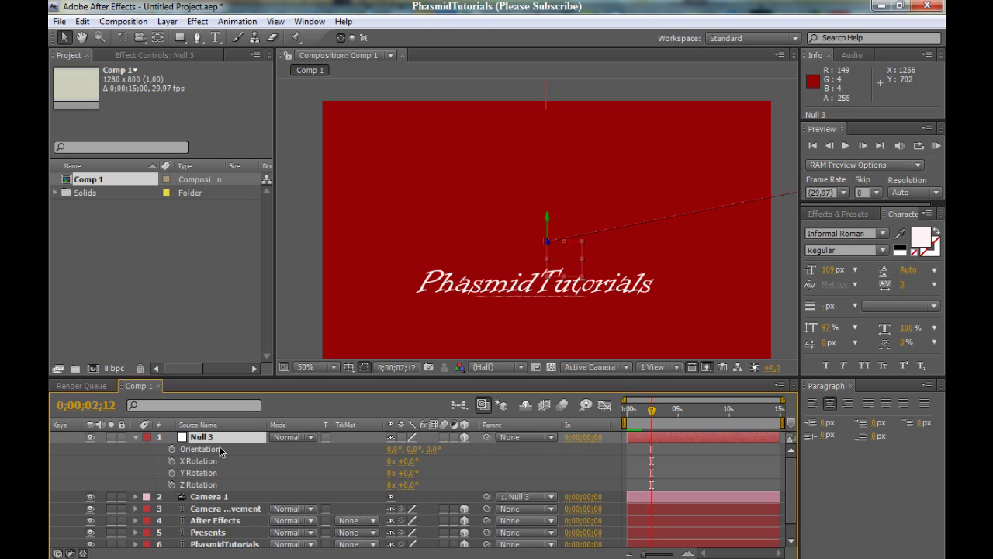
pyautogui.click(172, 449)
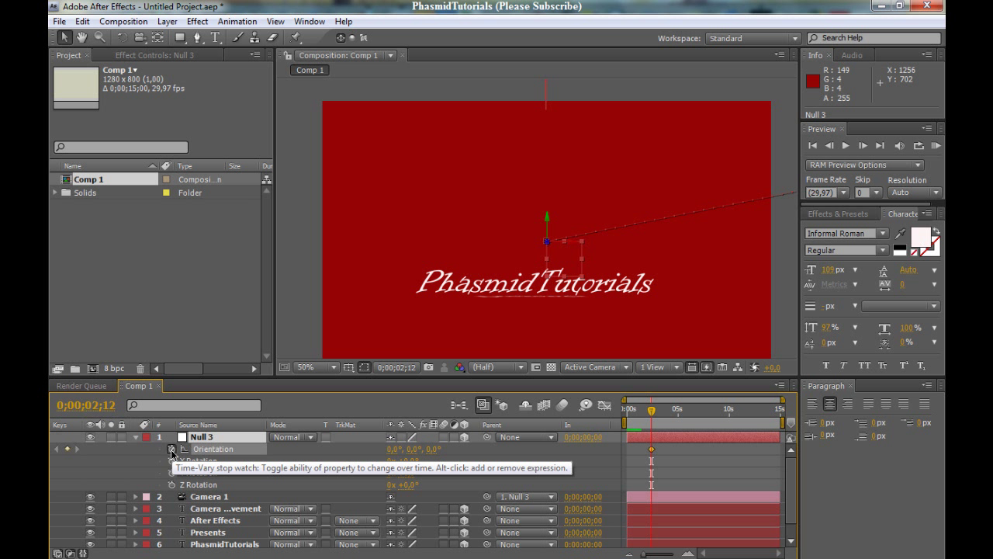
pyautogui.moveTo(651, 414); pyautogui.dragTo(660, 411)
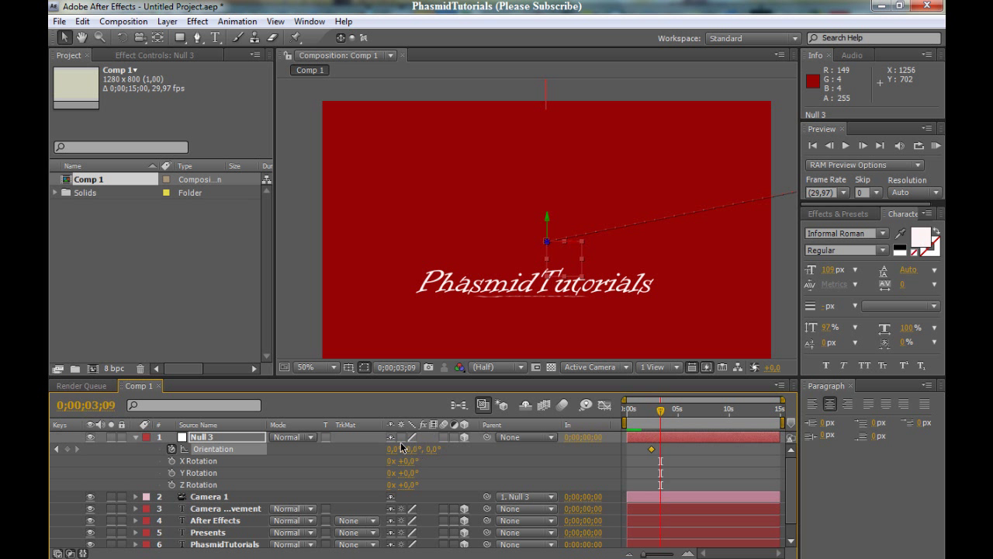
pyautogui.press('w')
pyautogui.moveTo(393, 448); pyautogui.dragTo(444, 437)
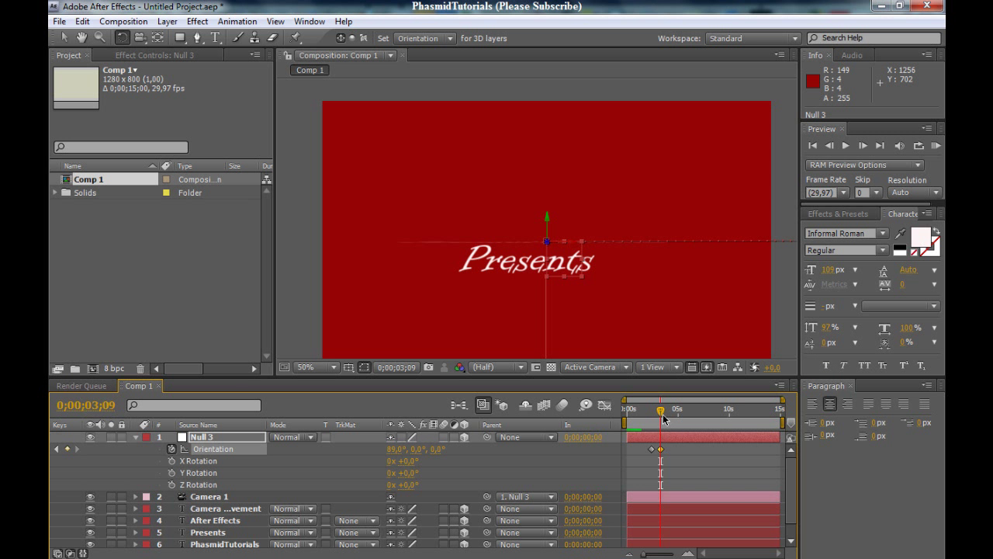
# - Rewind and preview the tilt from PhasmidTutorials onto Presents
pyautogui.moveTo(665, 420); pyautogui.dragTo(627, 415)
pyautogui.click(844, 146)
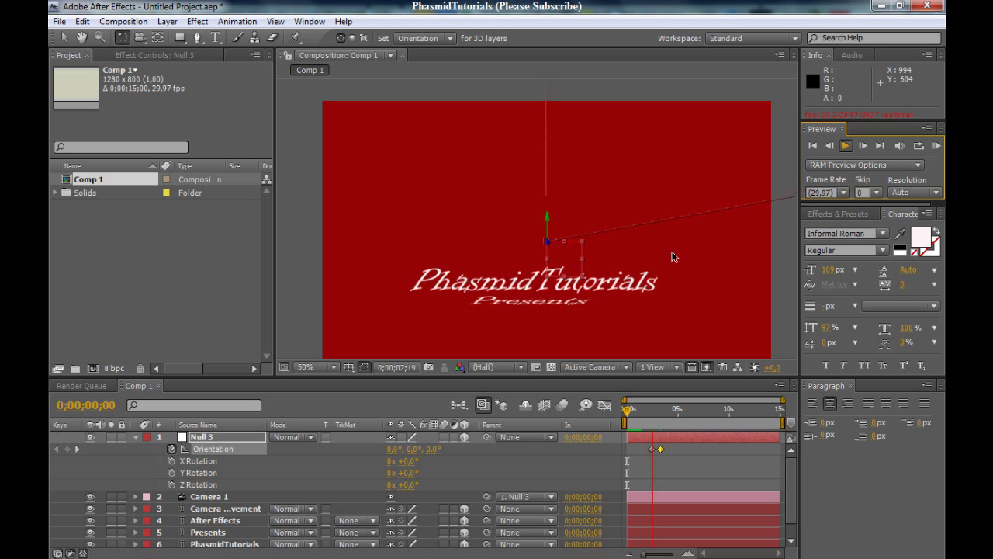
pyautogui.press('space')
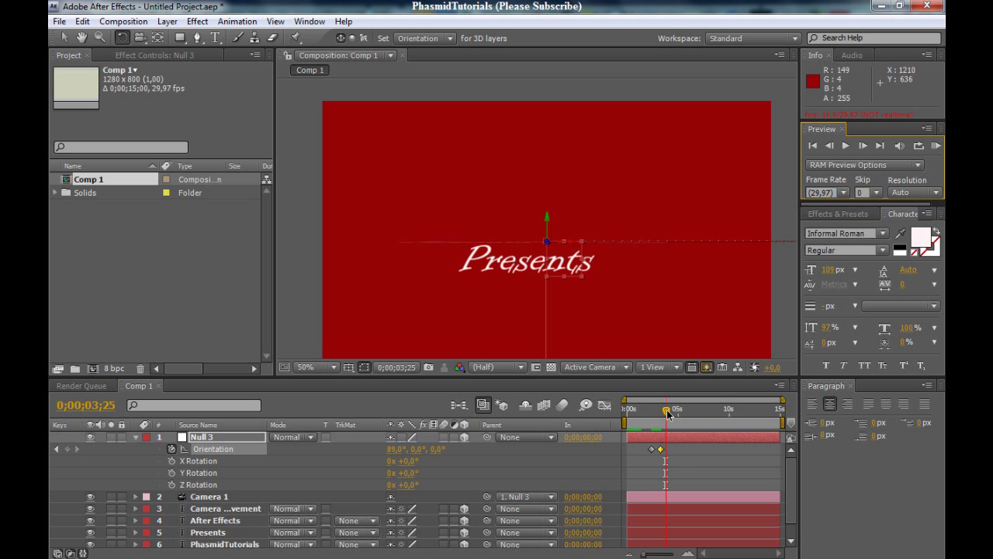
pyautogui.moveTo(665, 411); pyautogui.dragTo(662, 412)
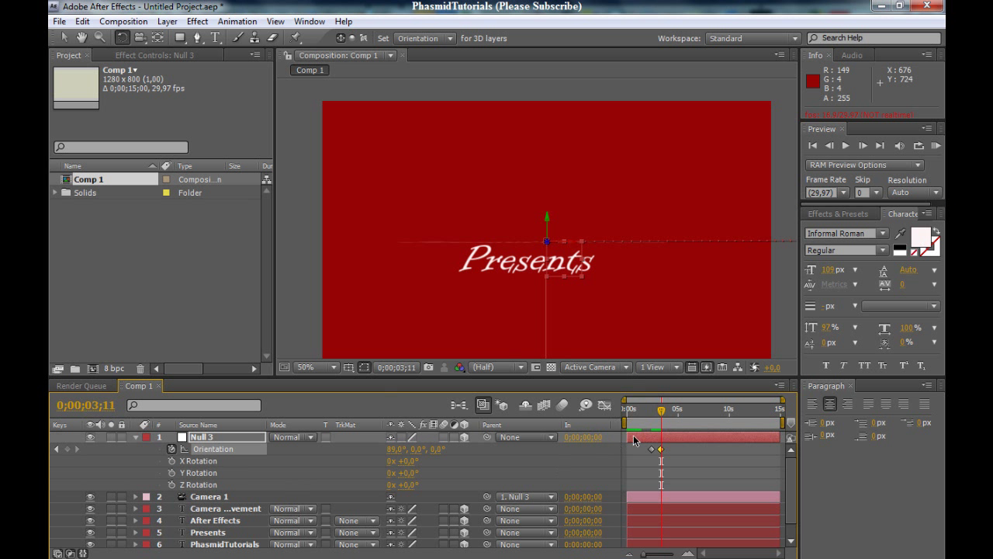
pyautogui.moveTo(665, 417); pyautogui.dragTo(653, 413)
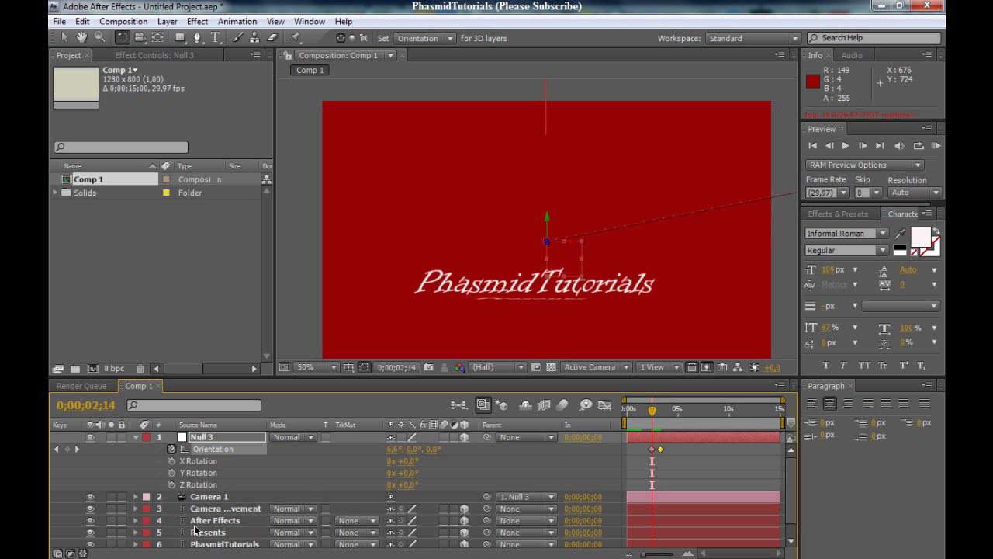
pyautogui.click(219, 524)
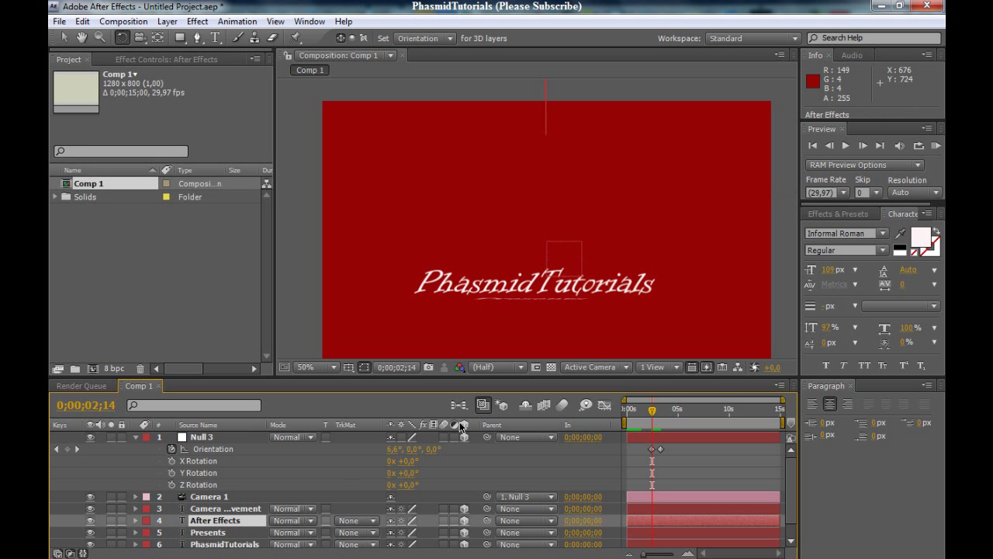
pyautogui.scroll(-4, 452, 202)
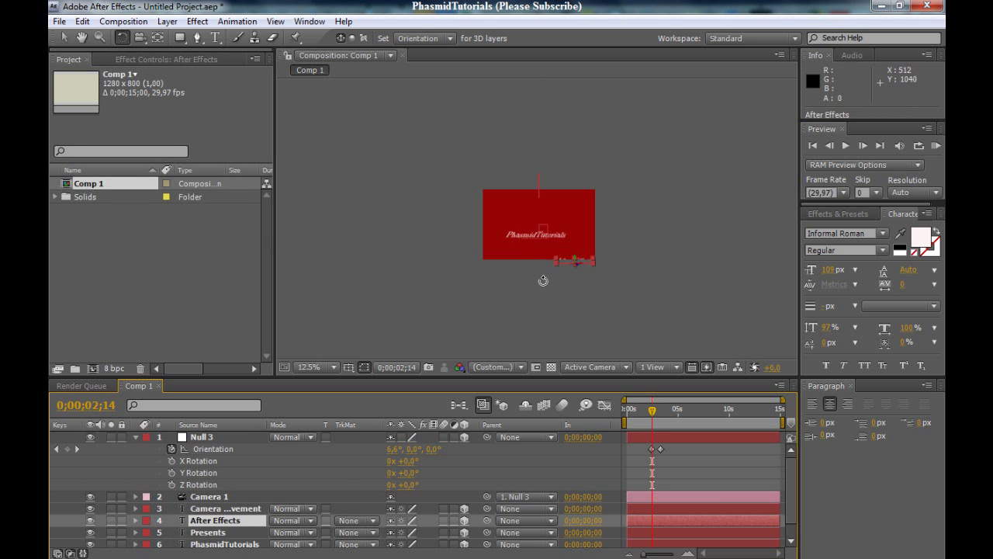
pyautogui.scroll(2, 558, 280)
pyautogui.scroll(2, 627, 323)
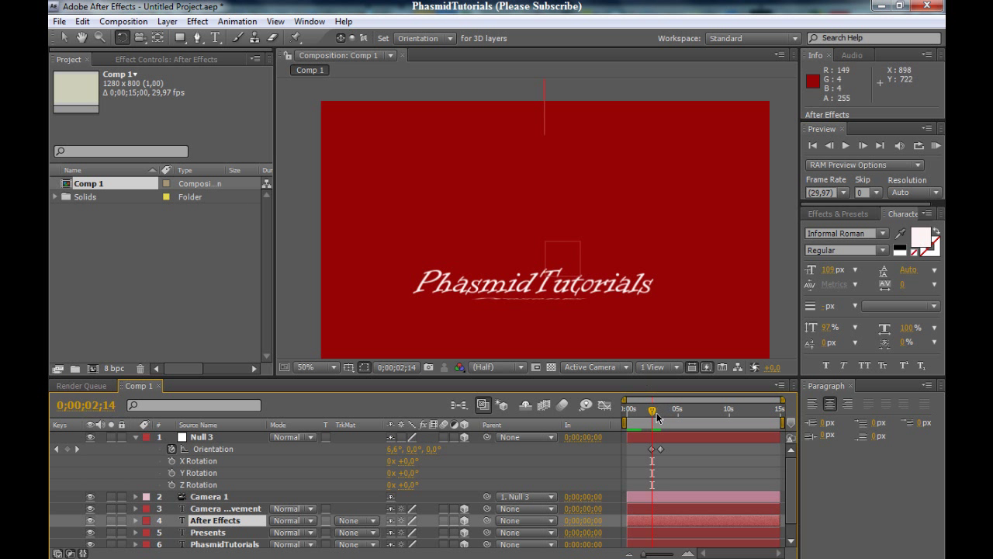
pyautogui.moveTo(654, 417); pyautogui.dragTo(672, 410)
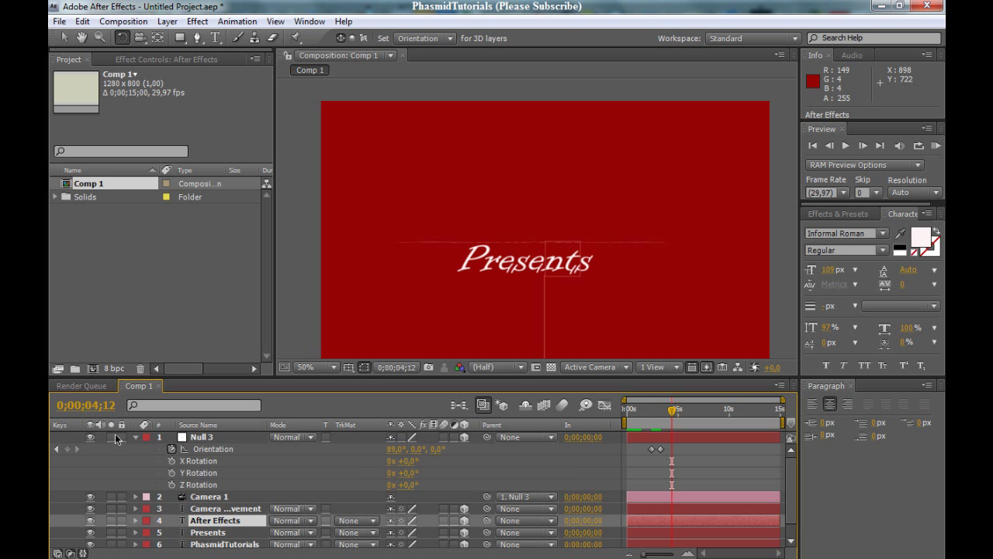
pyautogui.click(196, 440)
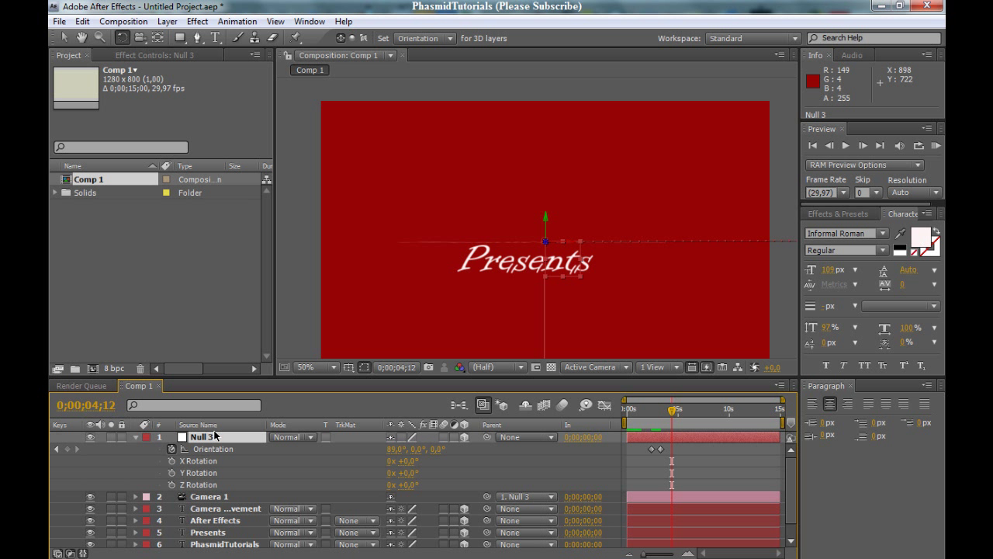
# - Keyframe Null 3's Position and Orientation at 0;00;04;12, then move to about 0;00;05;10
pyautogui.press('u')
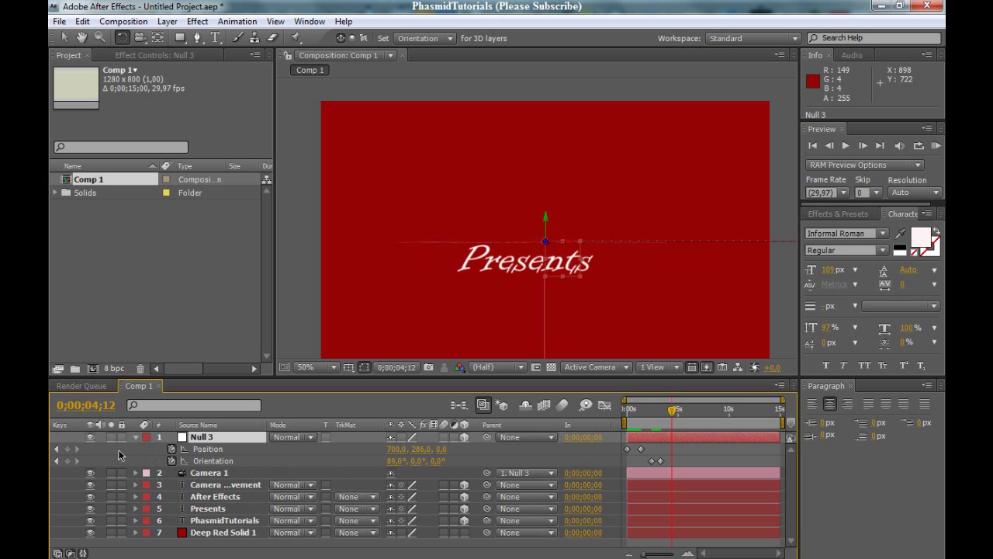
pyautogui.click(66, 449)
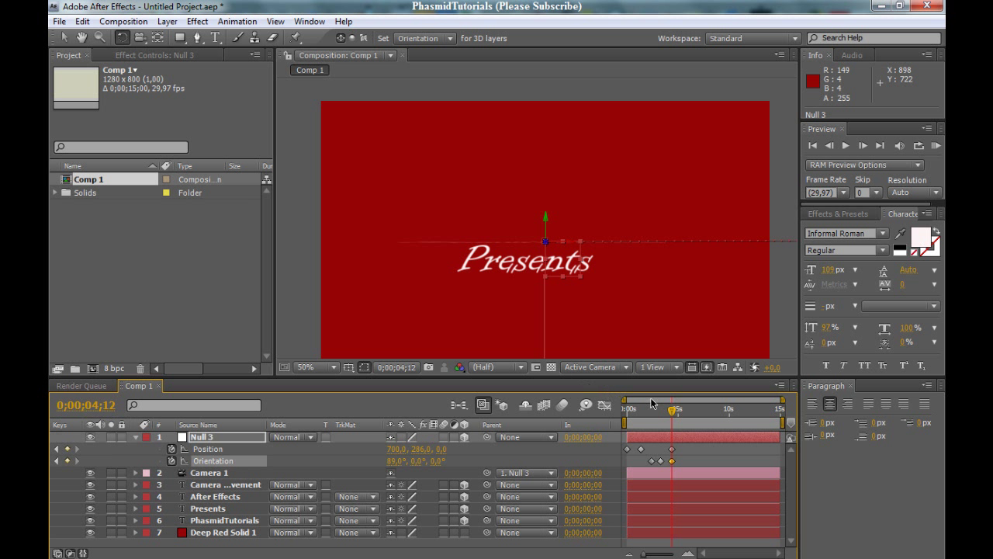
pyautogui.moveTo(674, 416); pyautogui.dragTo(682, 411)
# - Drag Null 3 along X in the viewer to pan the camera away from Presents
pyautogui.click(417, 448)
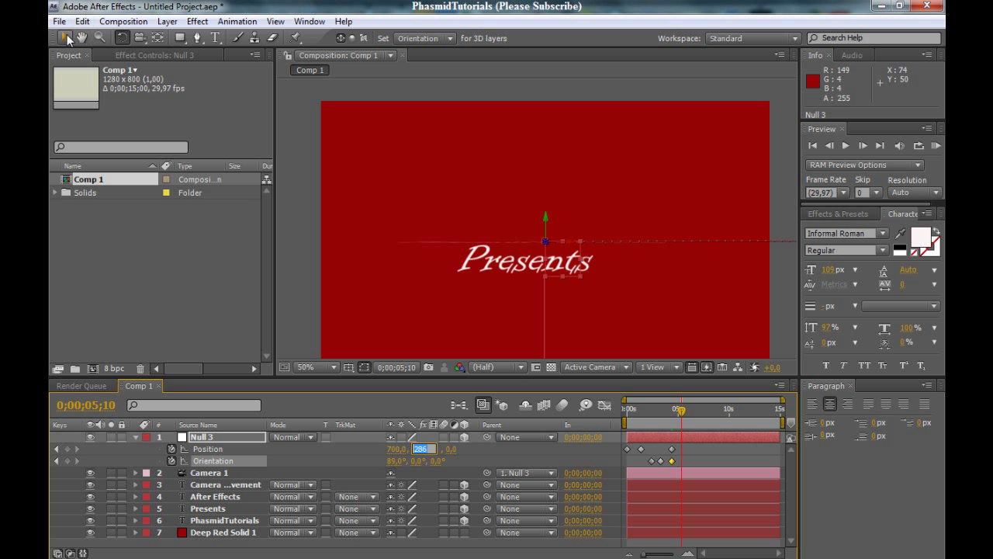
pyautogui.click(65, 39)
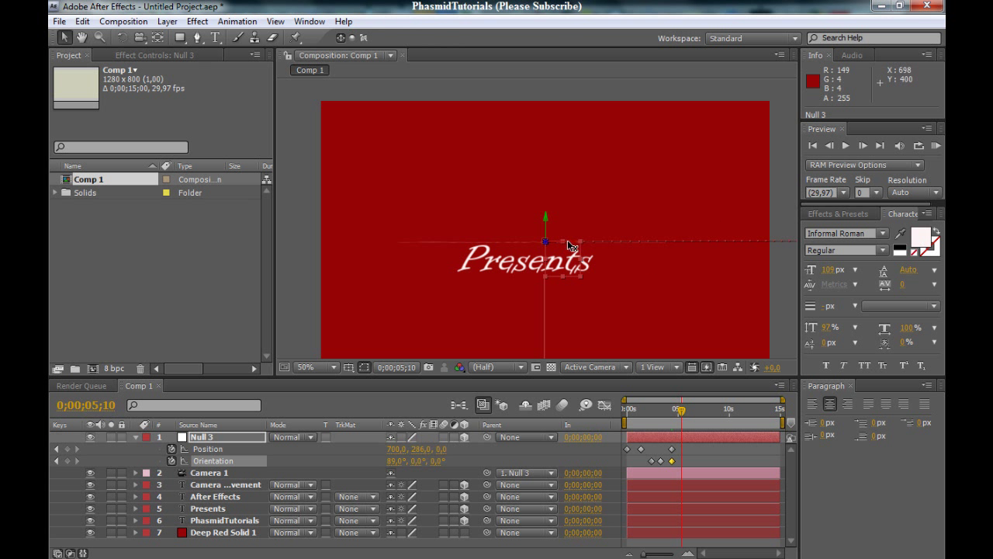
pyautogui.moveTo(565, 239); pyautogui.dragTo(787, 232)
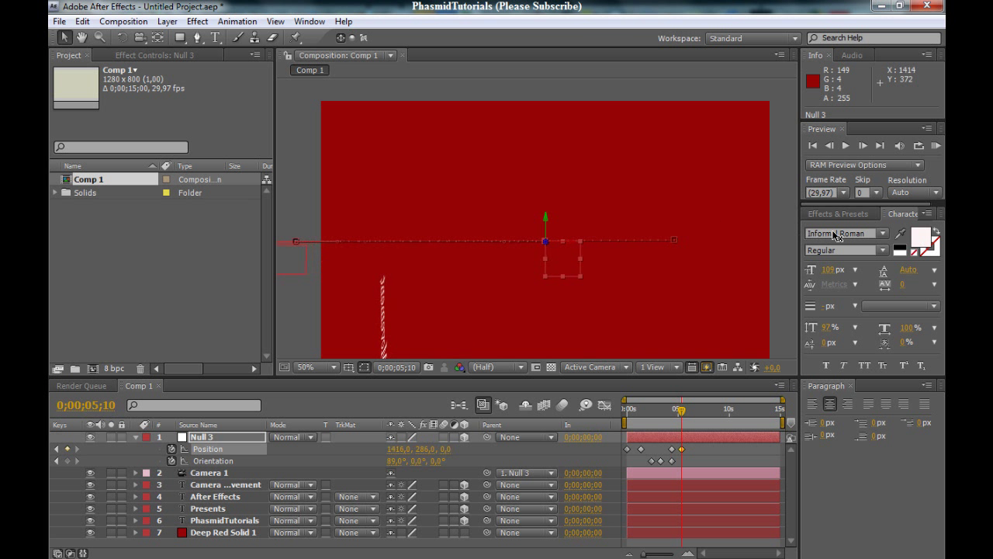
pyautogui.moveTo(787, 232)
pyautogui.mouseDown()
pyautogui.moveTo(676, 250)
pyautogui.moveTo(585, 217)
pyautogui.moveTo(553, 149)
pyautogui.moveTo(543, 347)
pyautogui.mouseUp()
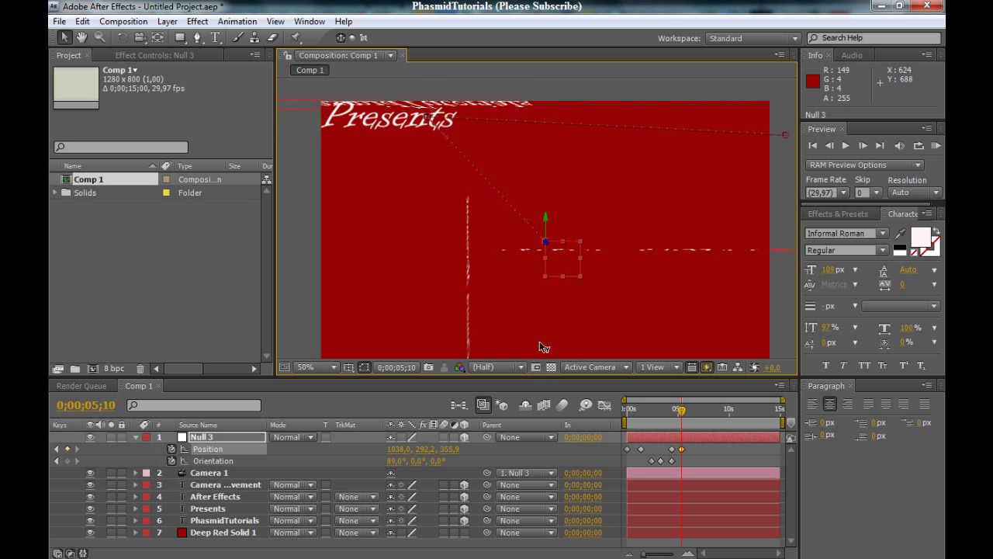
pyautogui.moveTo(569, 244); pyautogui.dragTo(626, 251)
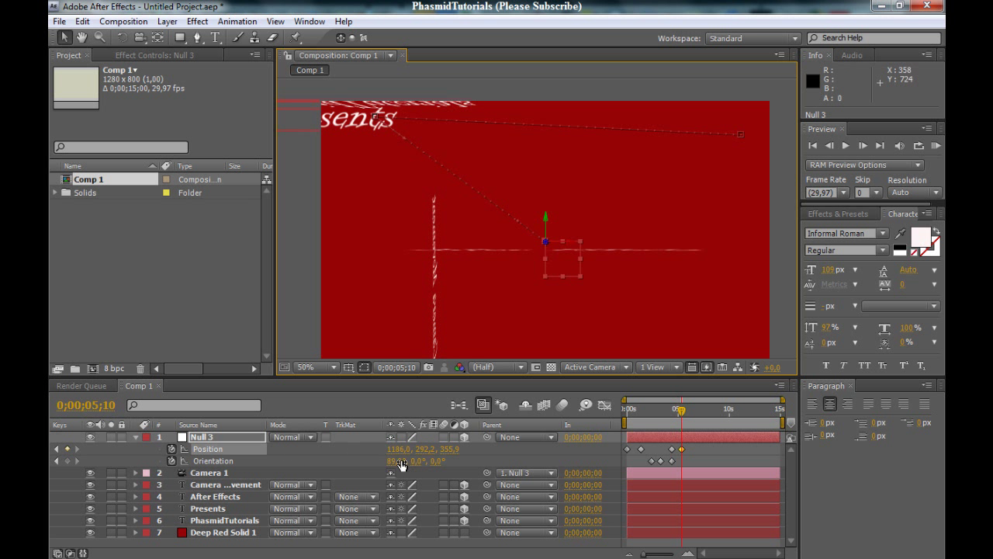
# - Adjust X orientation, set Position X to 1201 and raise Y to centre After Effects
pyautogui.moveTo(401, 460)
pyautogui.mouseDown()
pyautogui.moveTo(394, 482)
pyautogui.moveTo(453, 461)
pyautogui.mouseUp()
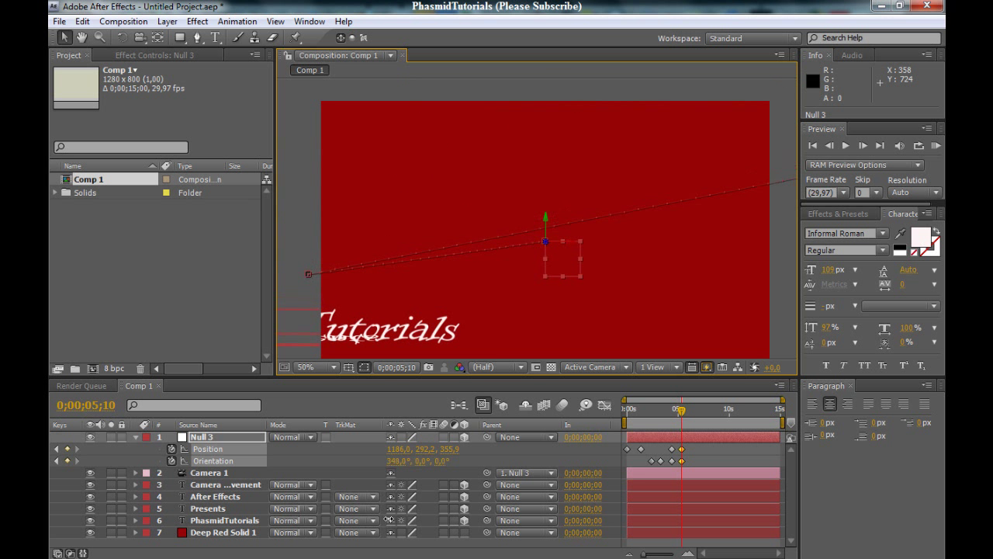
pyautogui.moveTo(405, 452); pyautogui.dragTo(718, 409)
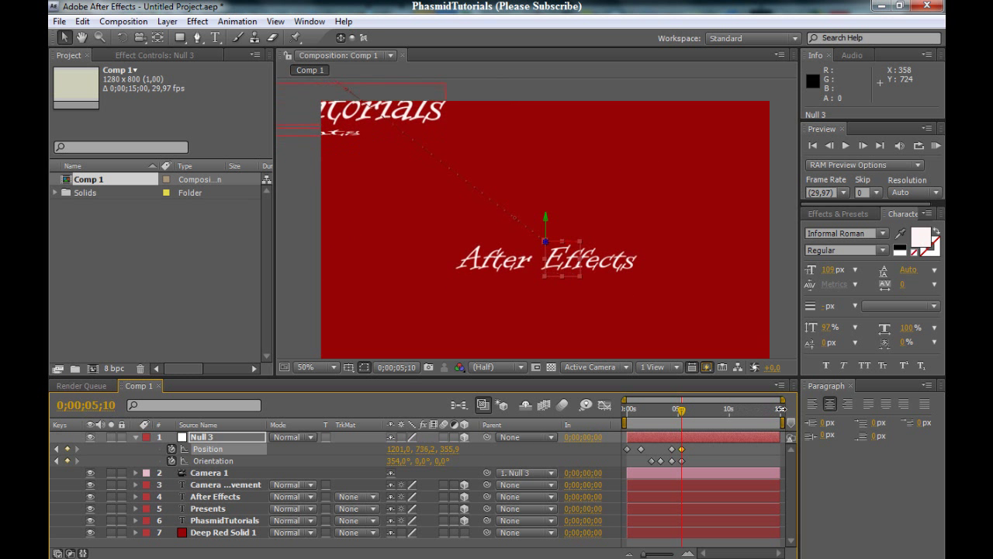
pyautogui.moveTo(423, 450)
pyautogui.mouseDown()
pyautogui.moveTo(424, 472)
pyautogui.moveTo(799, 459)
pyautogui.moveTo(664, 441)
pyautogui.mouseUp()
pyautogui.moveTo(392, 454); pyautogui.dragTo(412, 449)
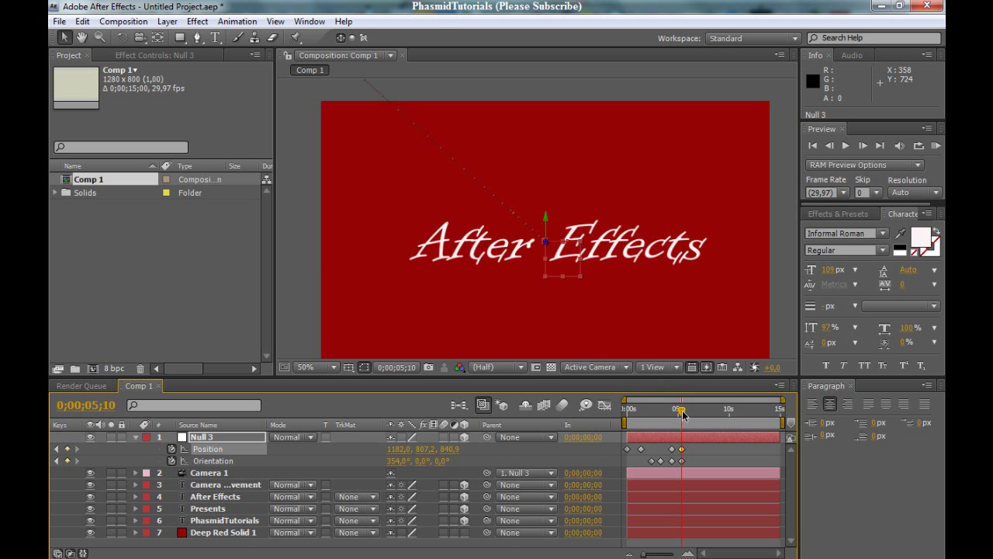
pyautogui.moveTo(683, 417); pyautogui.dragTo(627, 412)
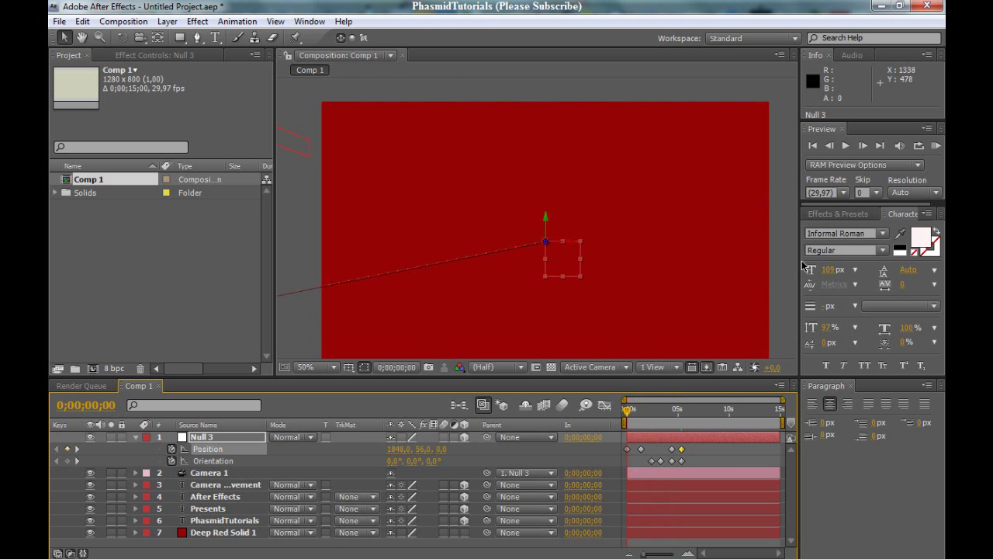
# - Preview the animation and stop at 0;00;06;07 on the After Effects title
pyautogui.click(845, 145)
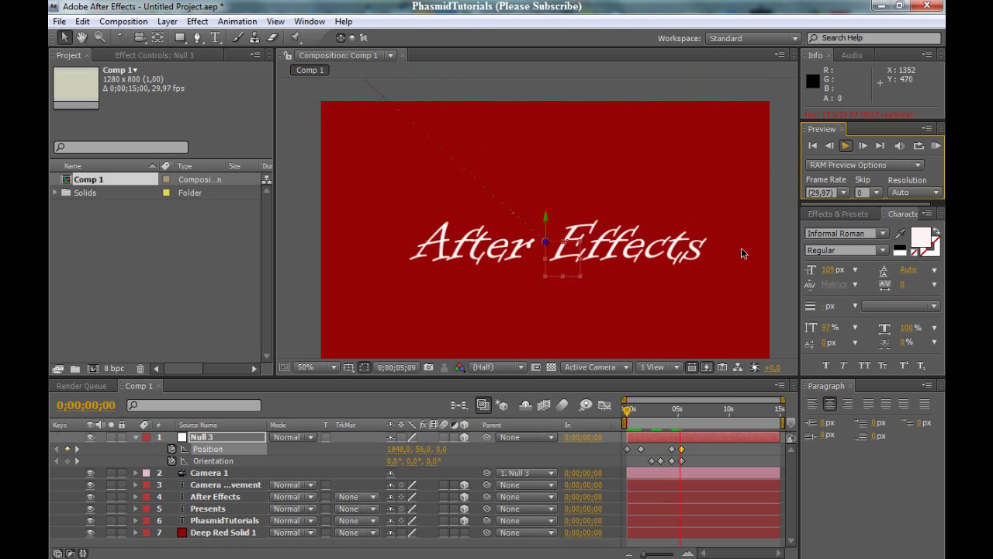
pyautogui.click(811, 146)
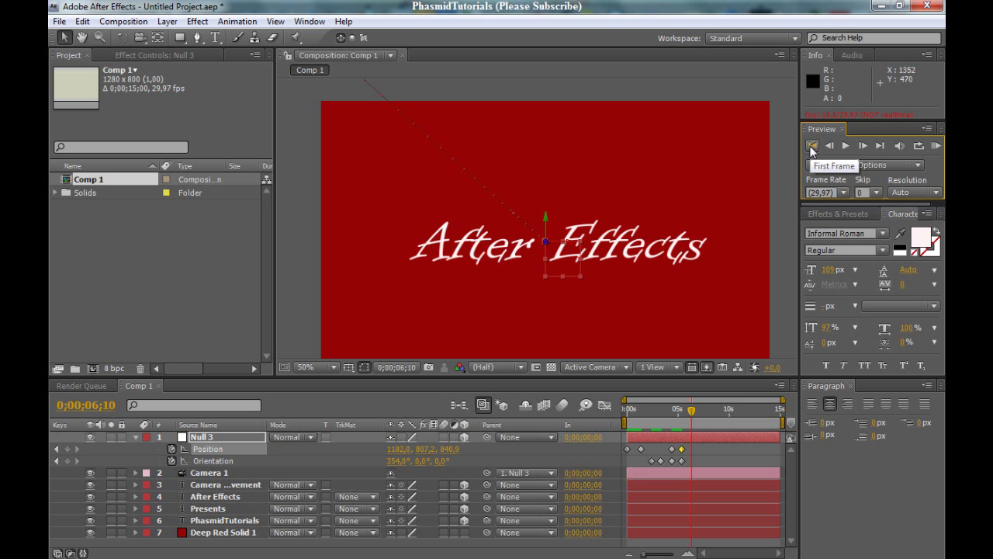
pyautogui.moveTo(695, 413); pyautogui.dragTo(675, 415)
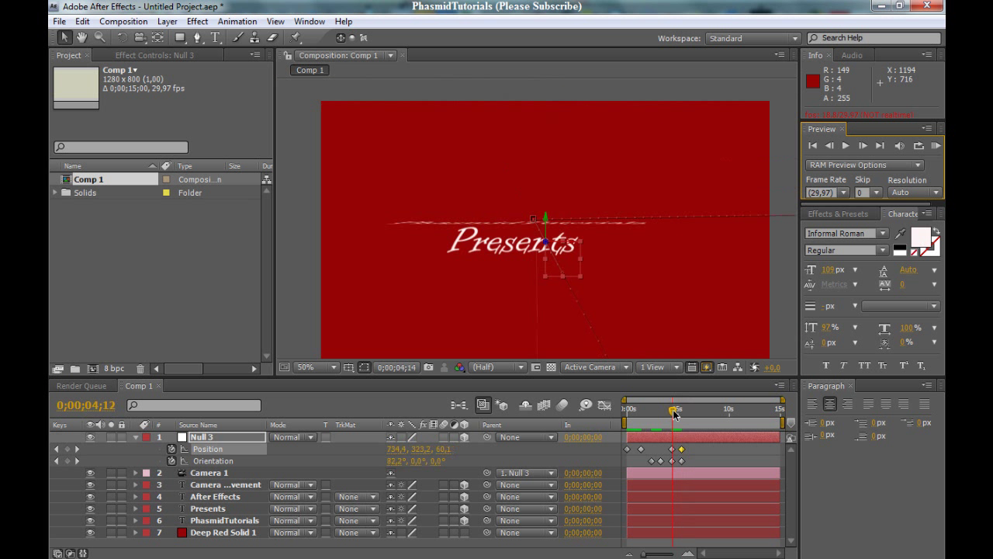
pyautogui.moveTo(675, 415); pyautogui.dragTo(687, 420)
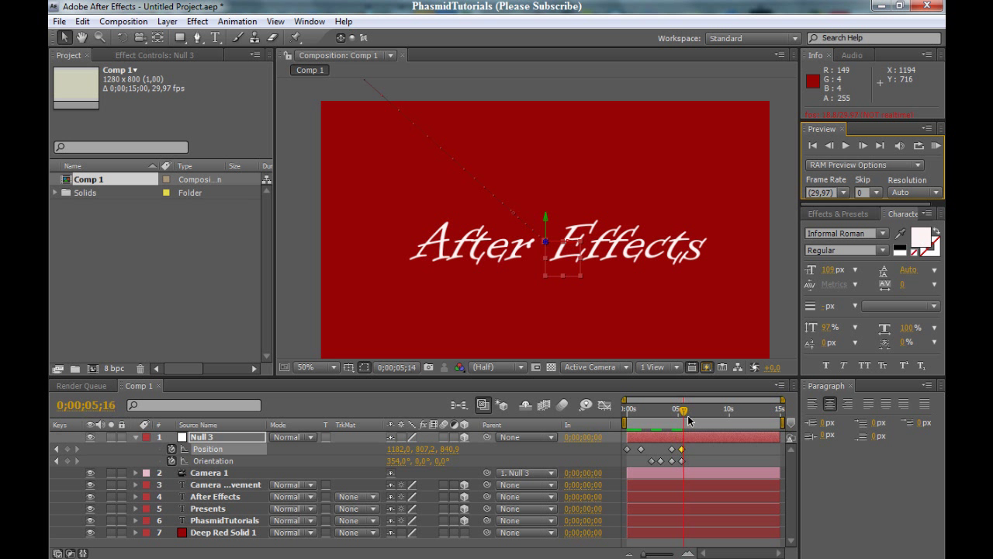
pyautogui.click(681, 401)
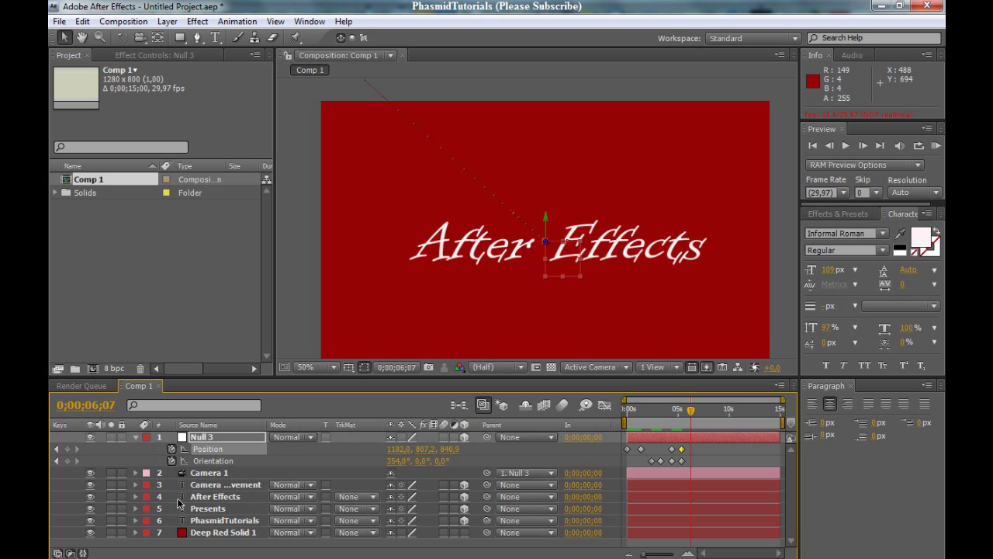
# - Keyframe Null 3's Position and Orientation at 6;07 and drag the null off the title
pyautogui.click(230, 485)
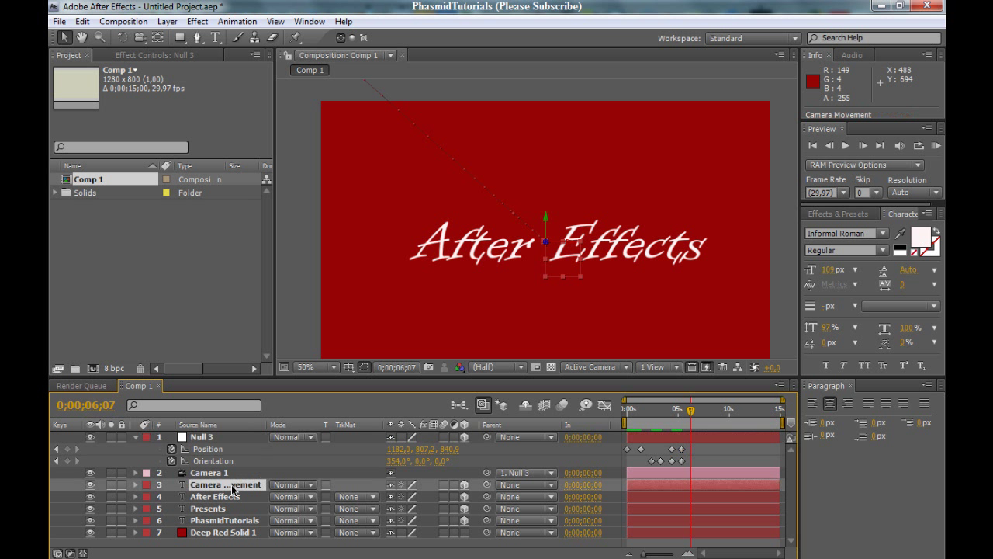
pyautogui.click(67, 449)
pyautogui.click(68, 460)
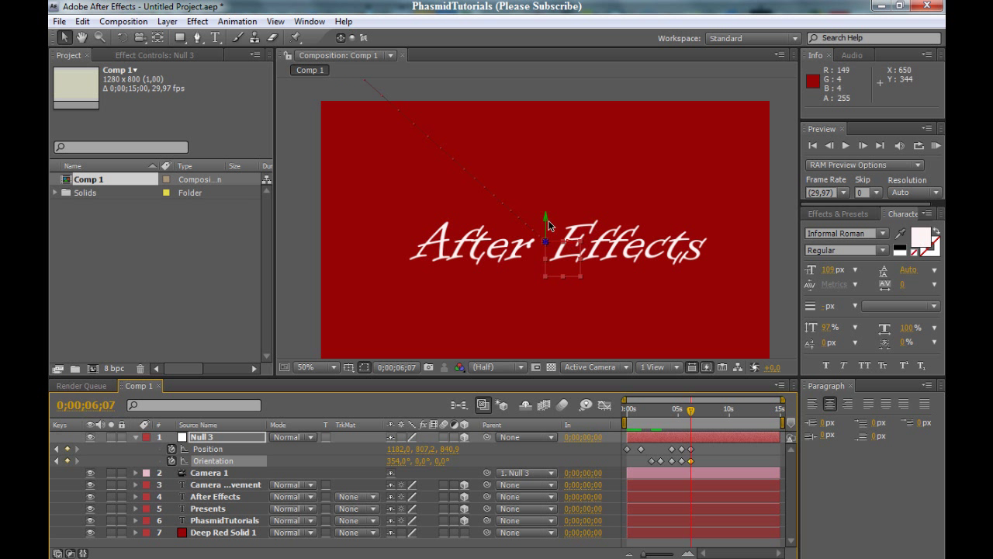
pyautogui.scroll(-4, 547, 225)
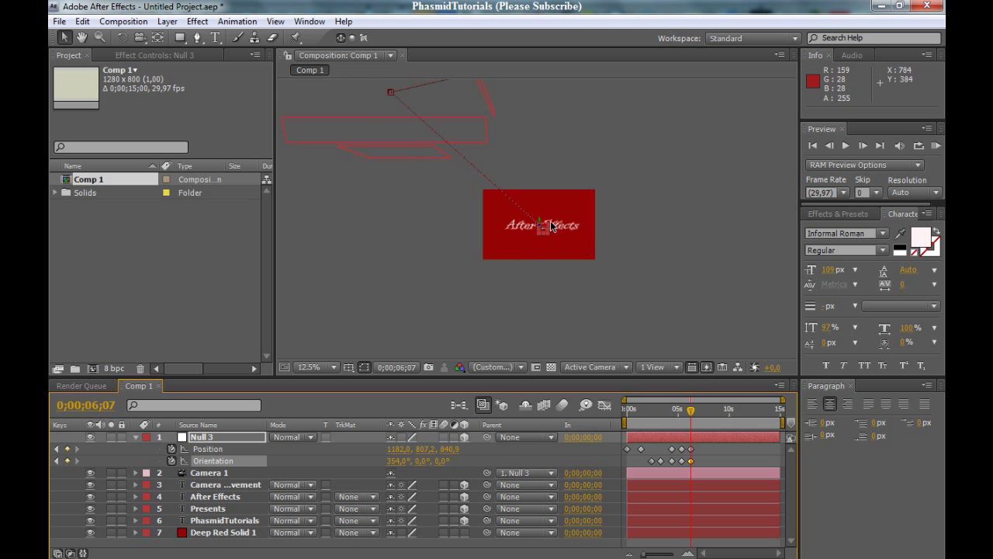
pyautogui.moveTo(543, 223)
pyautogui.mouseDown()
pyautogui.moveTo(515, 224)
pyautogui.moveTo(541, 225)
pyautogui.moveTo(543, 124)
pyautogui.mouseUp()
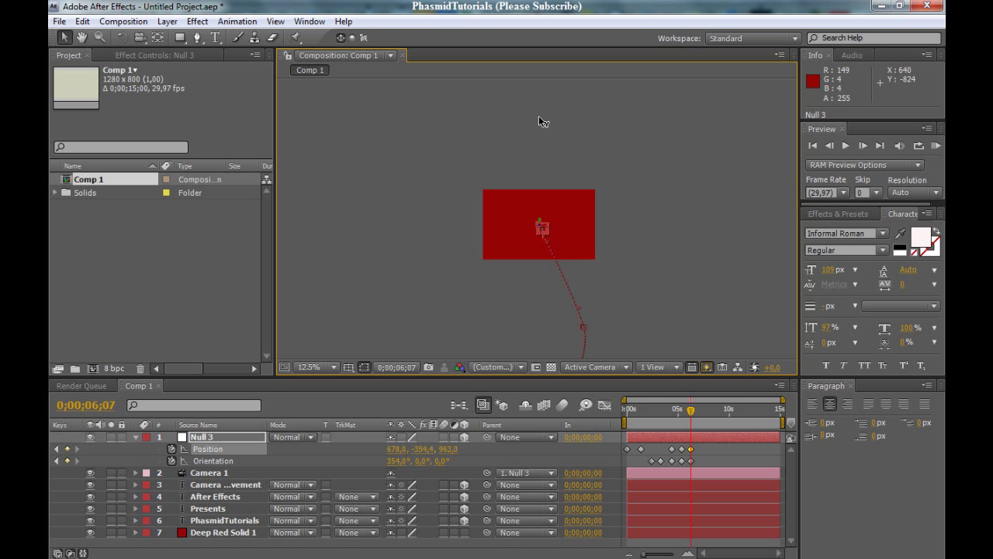
pyautogui.press('.')
pyautogui.press('.')
pyautogui.press('.')
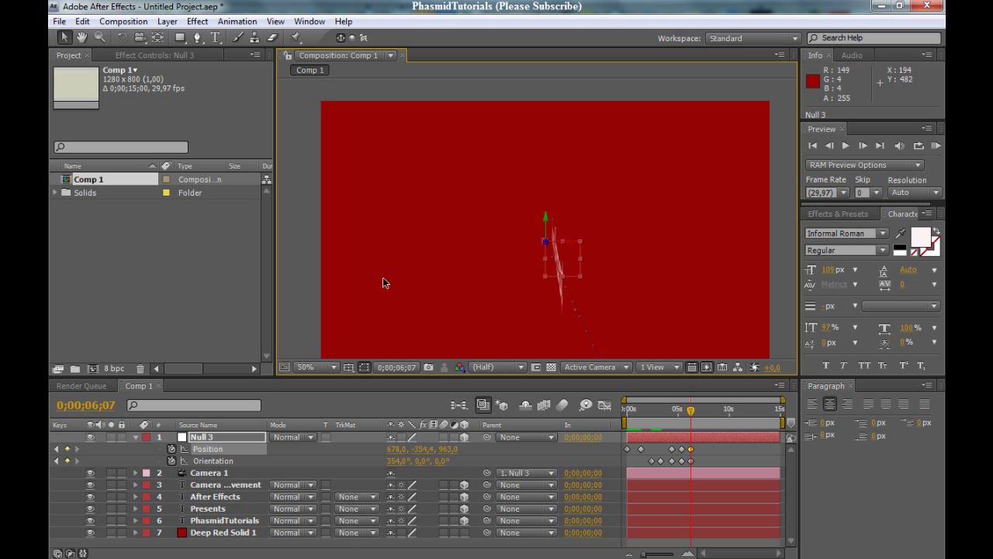
# - Tune Null 3's Position, typing Z 581, to bring the Camera Movement title into frame
pyautogui.moveTo(397, 448); pyautogui.dragTo(455, 432)
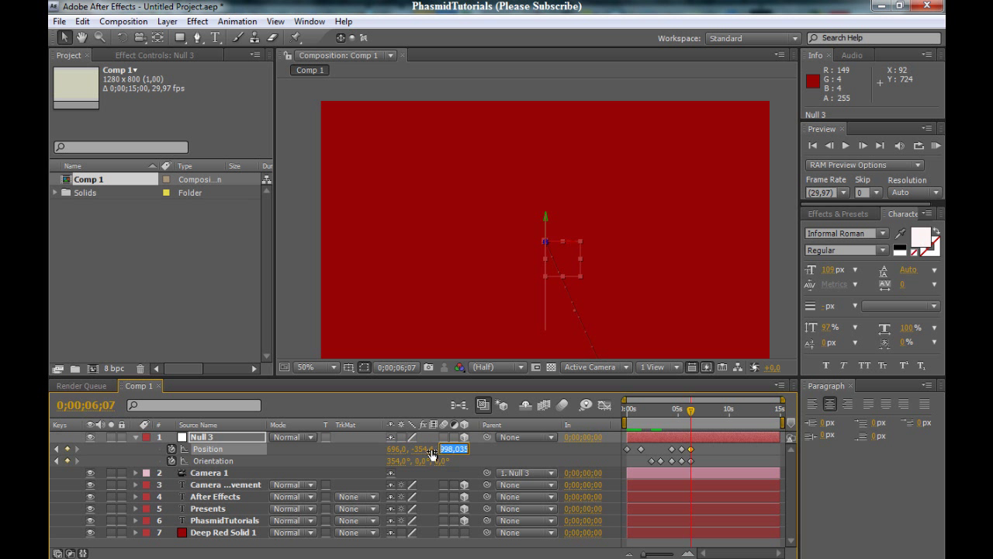
pyautogui.press('Return')
pyautogui.moveTo(441, 448); pyautogui.dragTo(462, 443)
pyautogui.moveTo(402, 463)
pyautogui.mouseDown()
pyautogui.moveTo(506, 463)
pyautogui.moveTo(401, 458)
pyautogui.mouseUp()
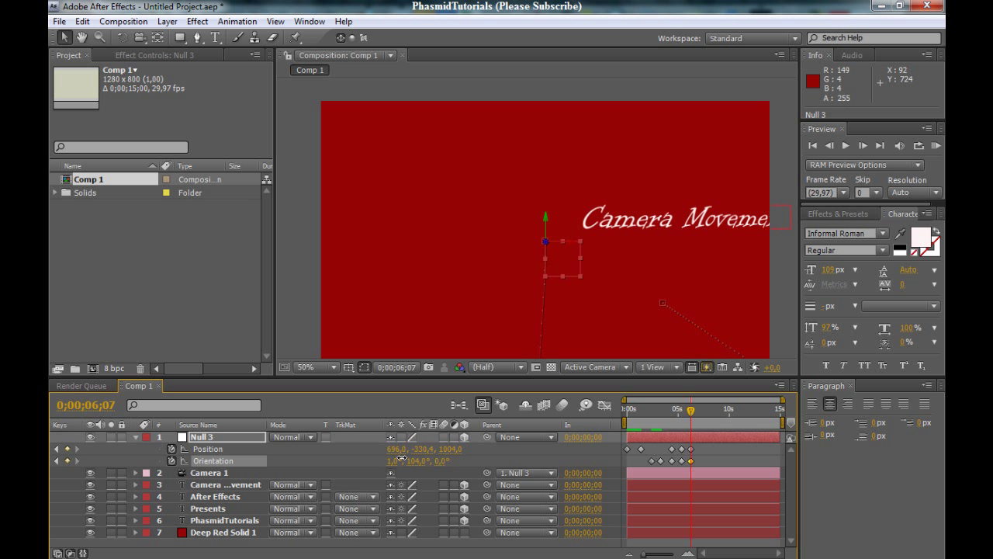
pyautogui.moveTo(425, 450)
pyautogui.mouseDown()
pyautogui.moveTo(358, 450)
pyautogui.moveTo(455, 449)
pyautogui.mouseUp()
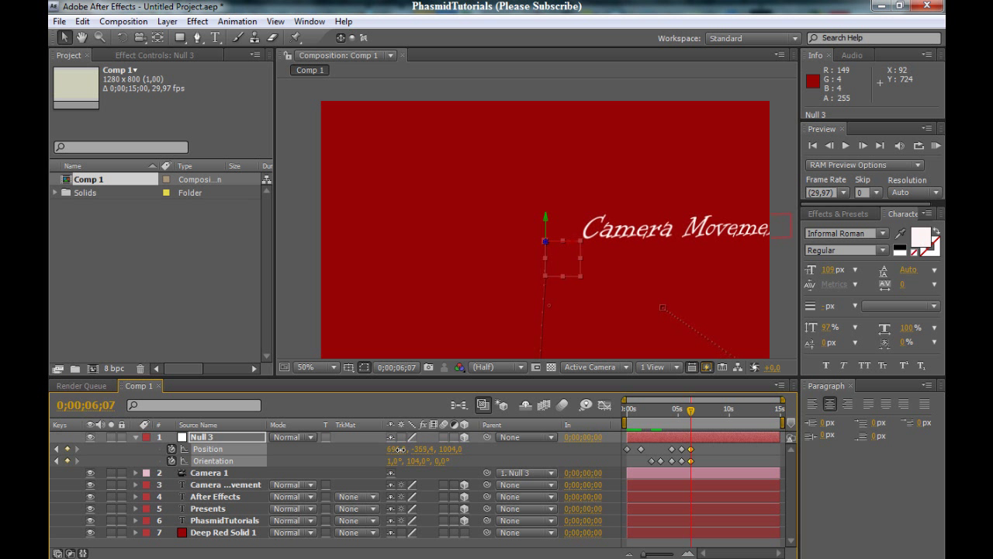
pyautogui.click(443, 450)
pyautogui.write('581')
pyautogui.press('Return')
# - Adjust Orientation toward 1°, 96°, 359° to level the title, then scrub back
pyautogui.moveTo(151, 450); pyautogui.dragTo(357, 449)
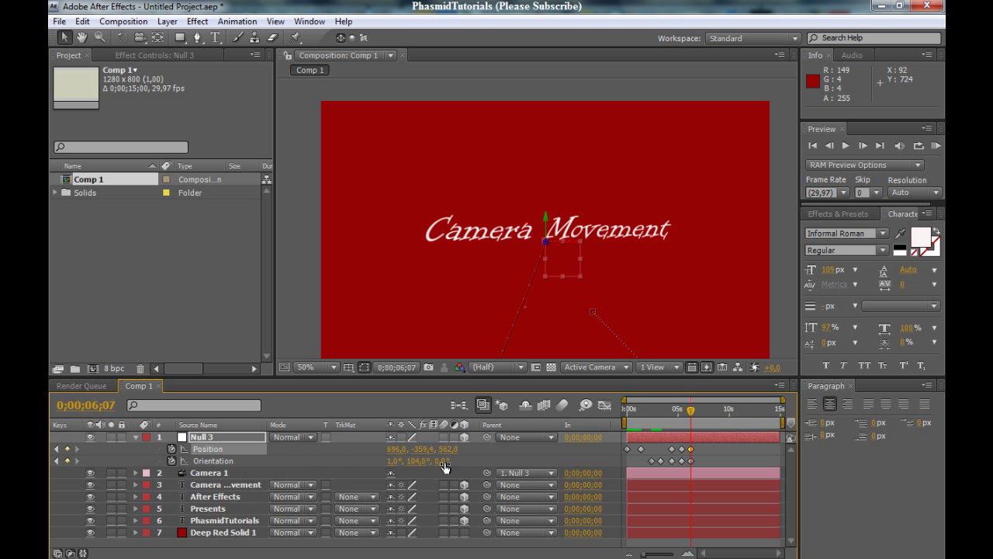
pyautogui.moveTo(443, 461); pyautogui.dragTo(446, 463)
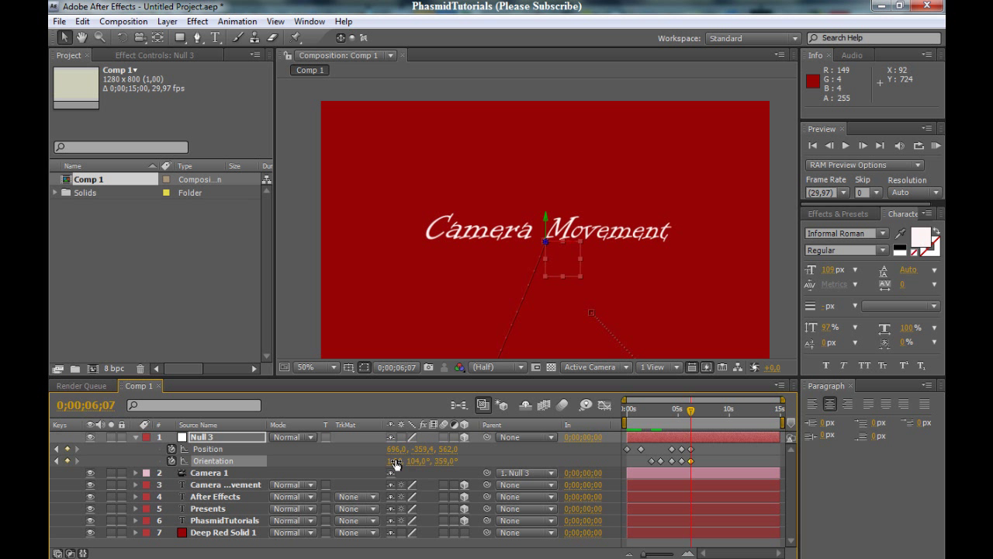
pyautogui.moveTo(394, 460); pyautogui.dragTo(396, 460)
pyautogui.moveTo(431, 463); pyautogui.dragTo(416, 460)
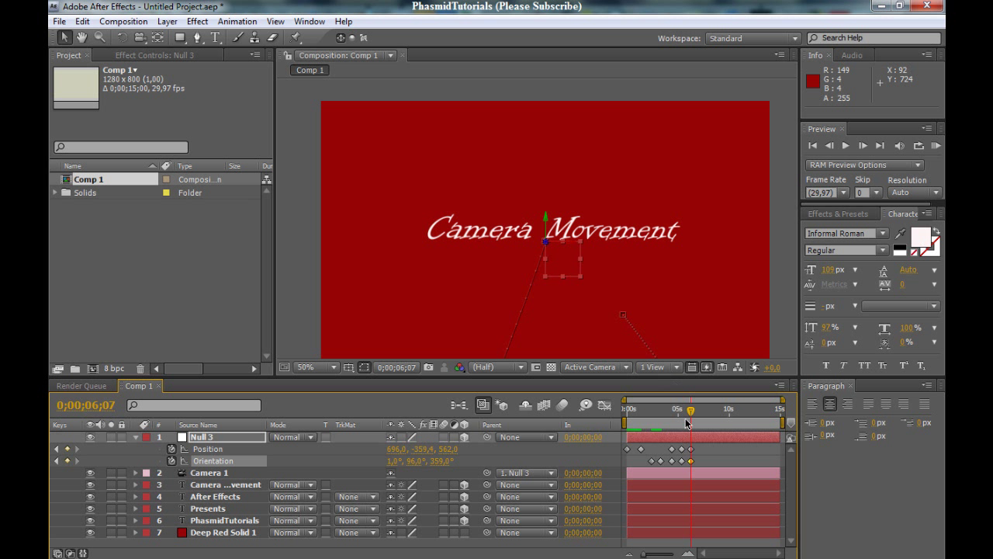
pyautogui.moveTo(691, 412); pyautogui.dragTo(681, 414)
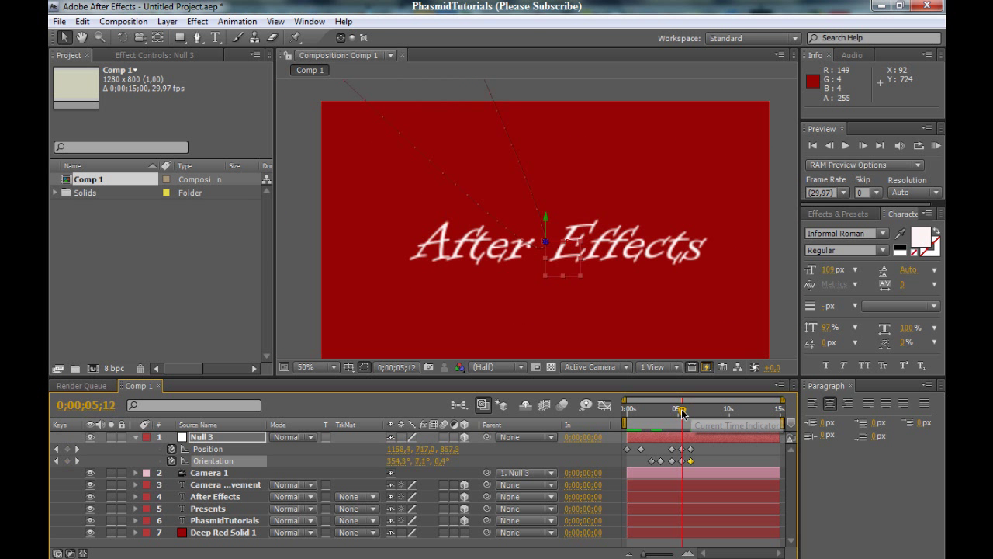
# - Copy and paste Null 3's keyframes at 5;02, shift them later, and rewind to 0;00
pyautogui.moveTo(681, 413); pyautogui.dragTo(678, 414)
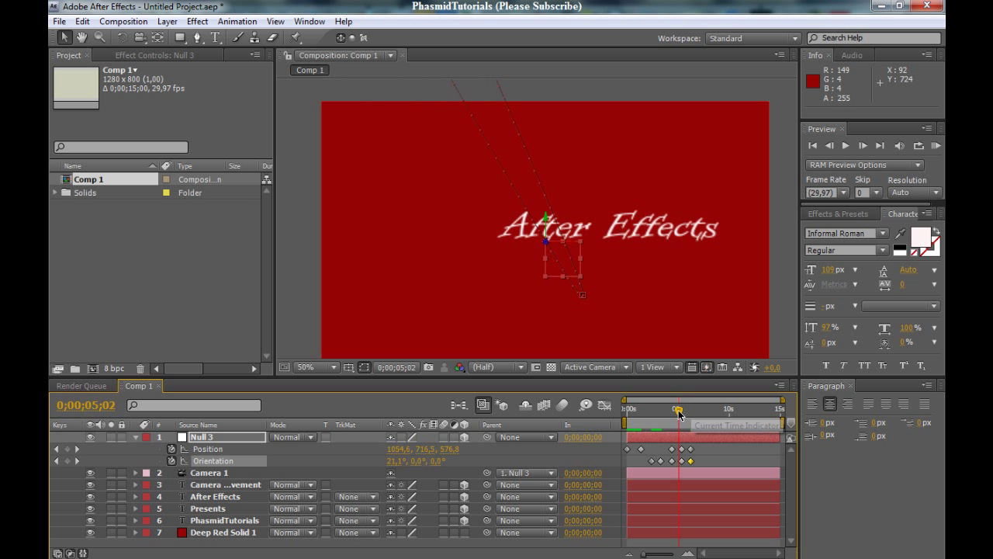
pyautogui.click(686, 448)
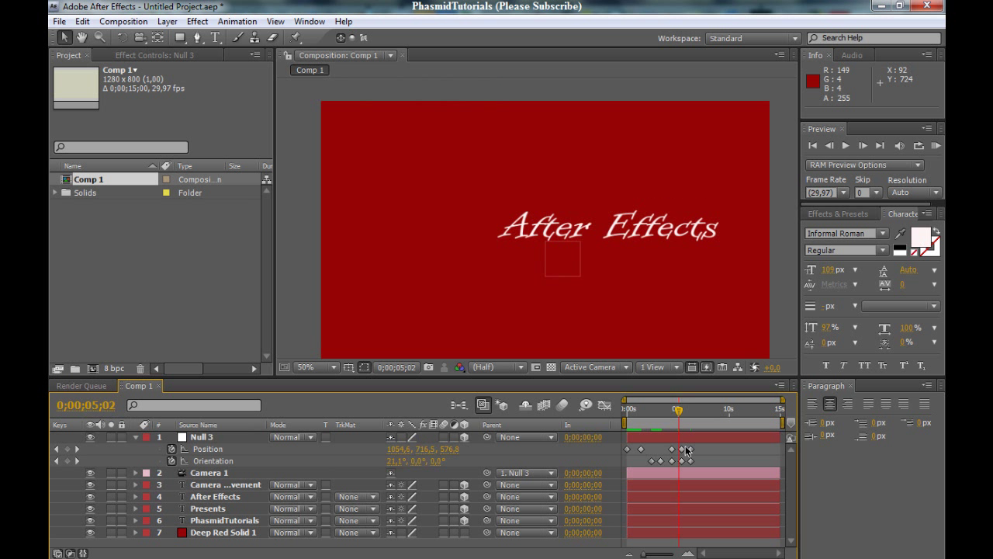
pyautogui.click(682, 450)
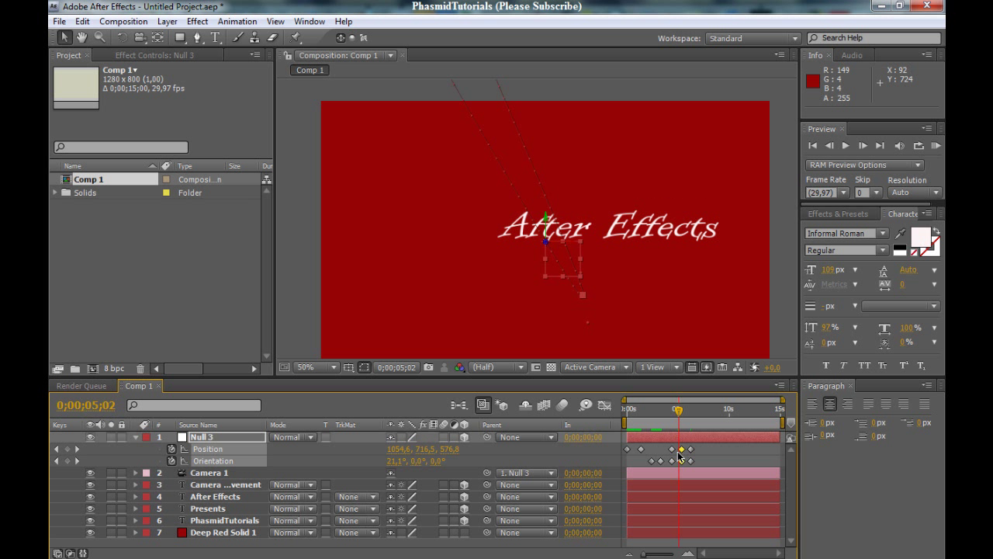
pyautogui.hotkey('ctrl', 'c')
pyautogui.hotkey('ctrl', 'v')
pyautogui.moveTo(679, 450)
pyautogui.mouseDown()
pyautogui.moveTo(688, 449)
pyautogui.moveTo(687, 466)
pyautogui.moveTo(696, 451)
pyautogui.mouseUp()
pyautogui.moveTo(678, 415); pyautogui.dragTo(572, 429)
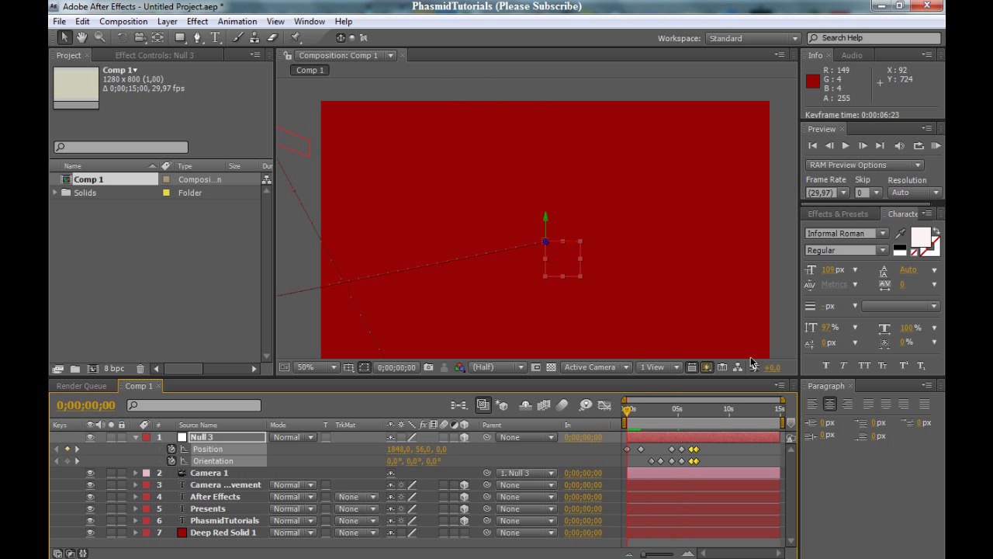
# - Preview the flight, then shift the final Null 3 keyframes later to about 7;09
pyautogui.click(845, 146)
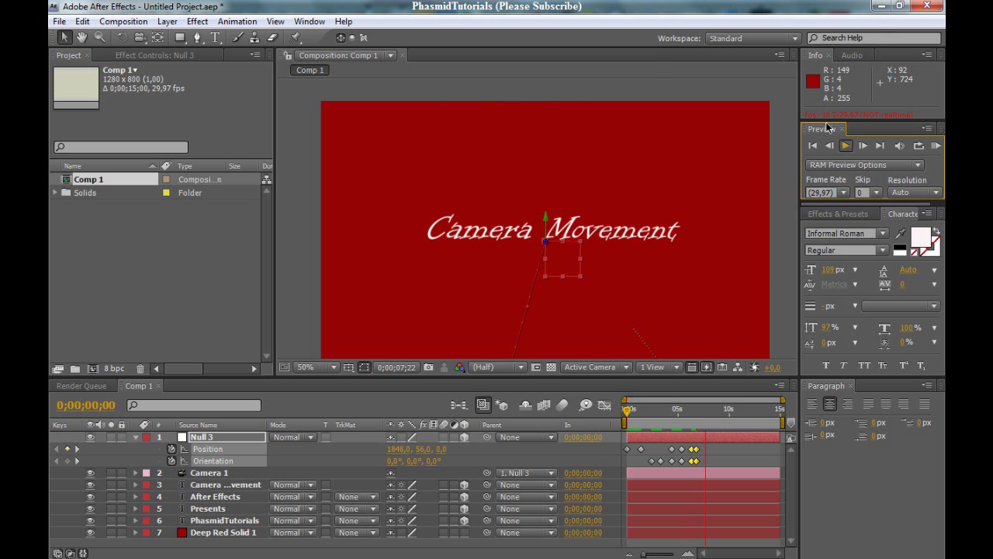
pyautogui.click(740, 442)
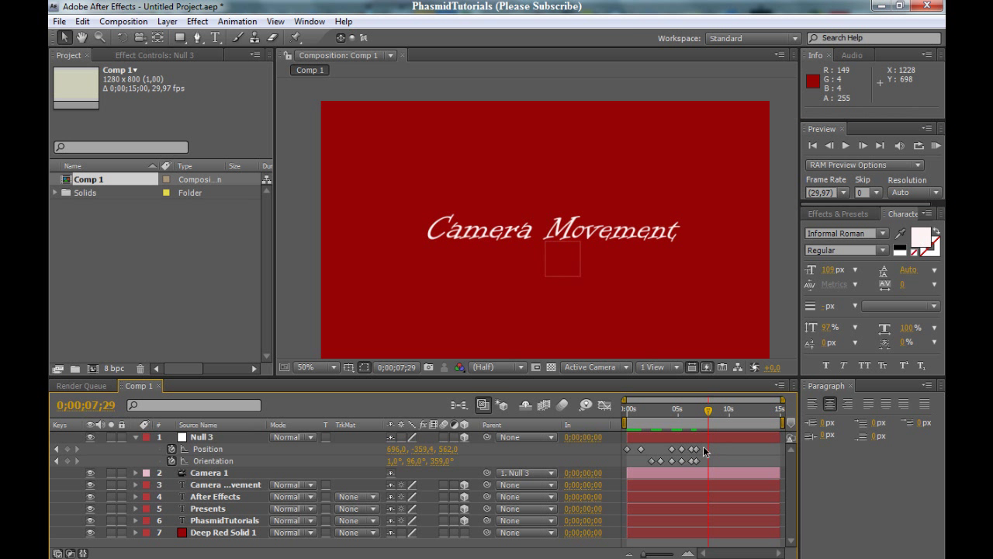
pyautogui.click(695, 461)
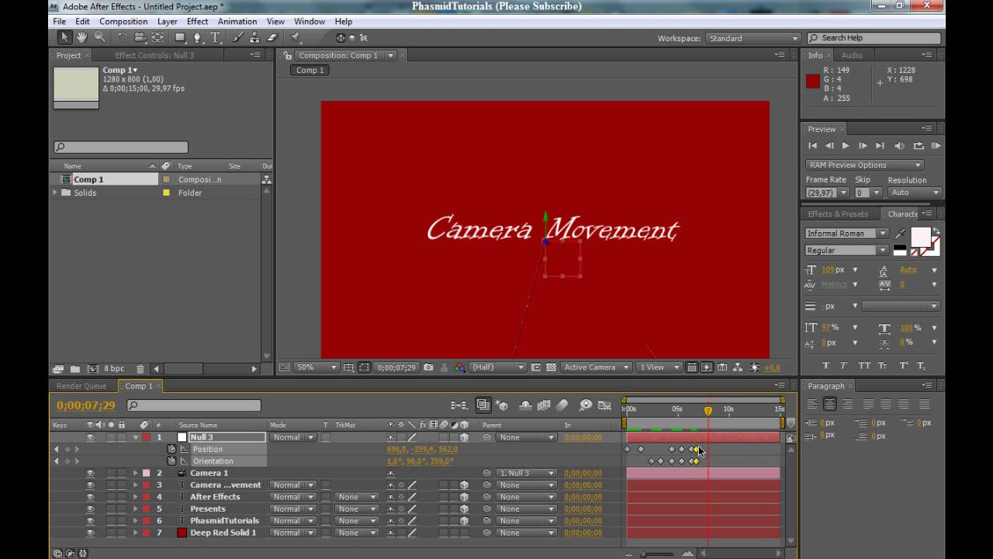
pyautogui.moveTo(696, 454); pyautogui.dragTo(702, 456)
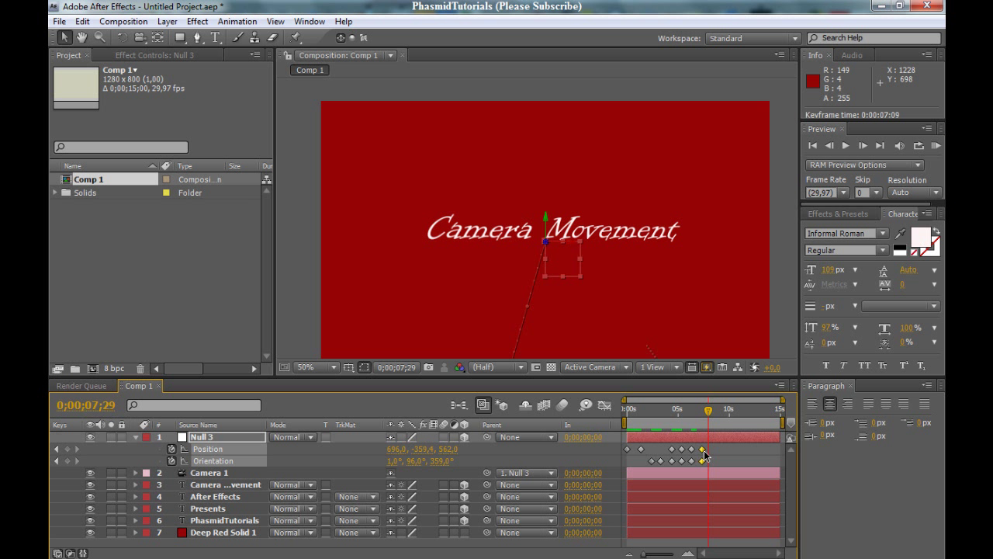
# - Return the playhead to 0;00 and preview the animation again
pyautogui.moveTo(709, 410); pyautogui.dragTo(630, 414)
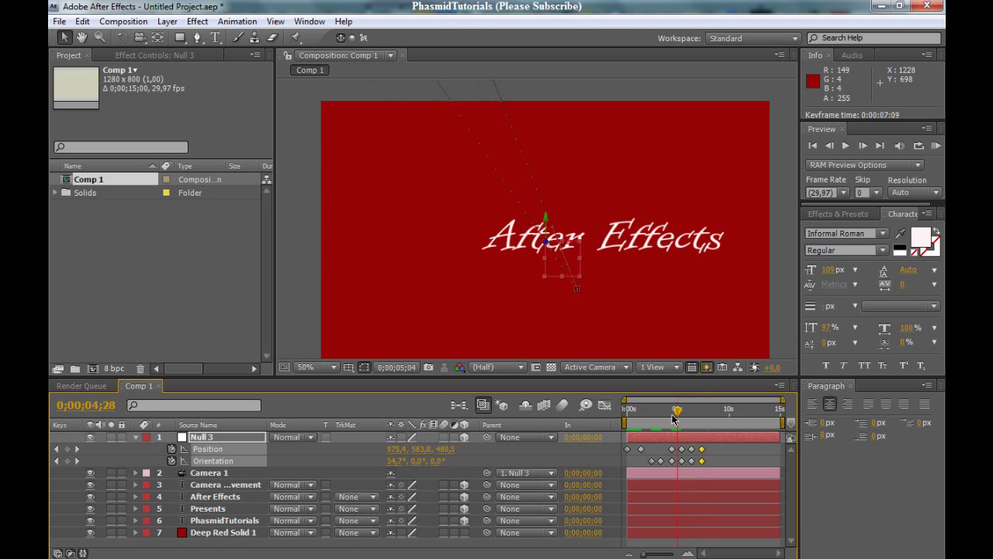
pyautogui.moveTo(631, 414); pyautogui.dragTo(626, 413)
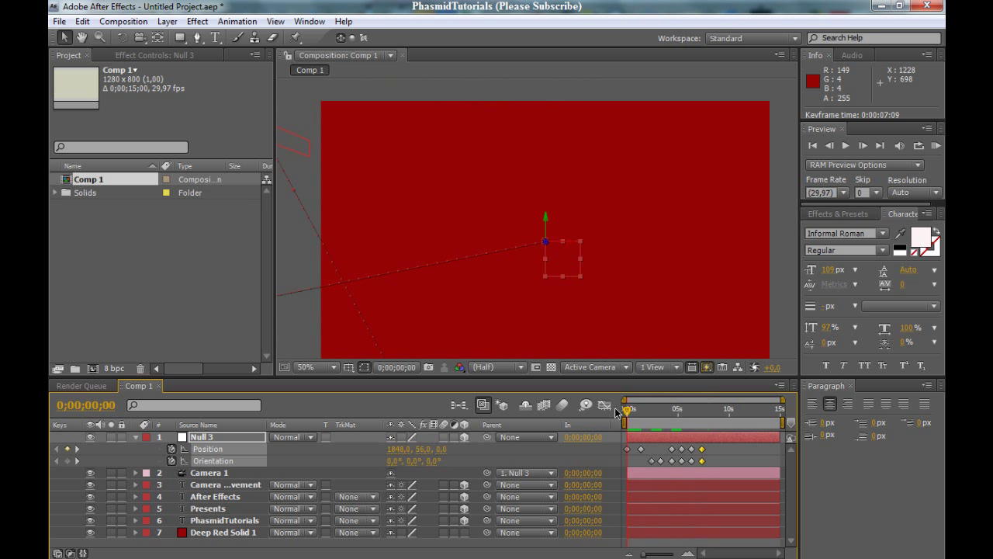
pyautogui.click(844, 145)
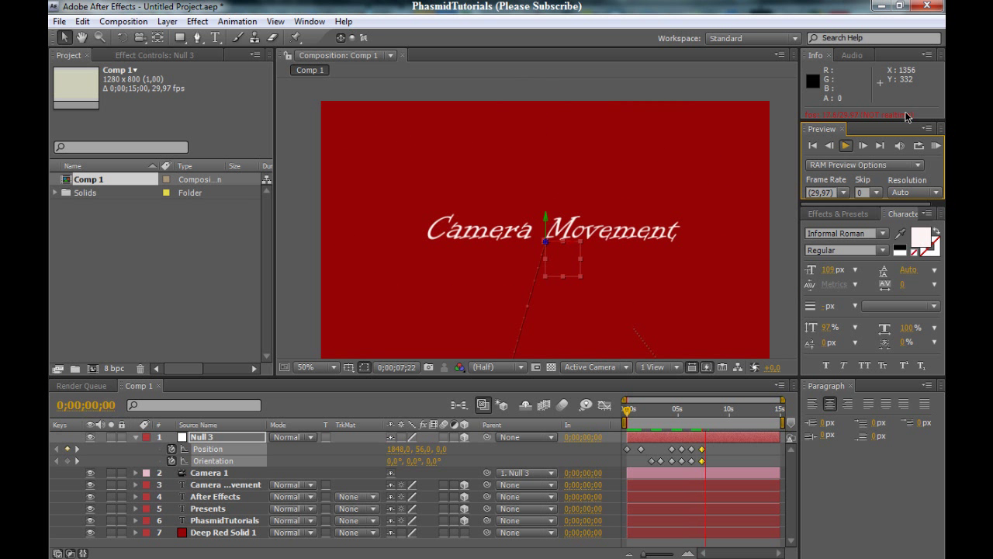
pyautogui.click(846, 144)
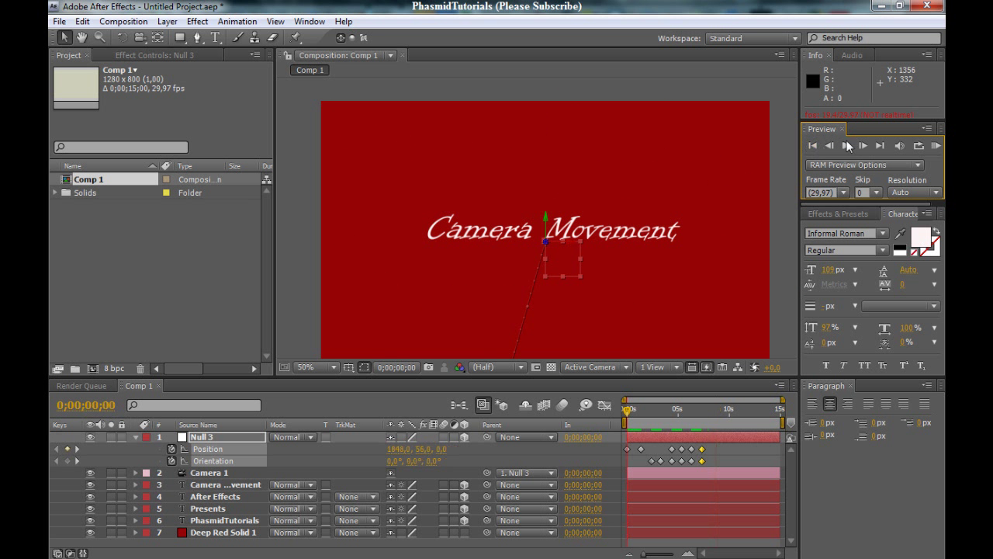